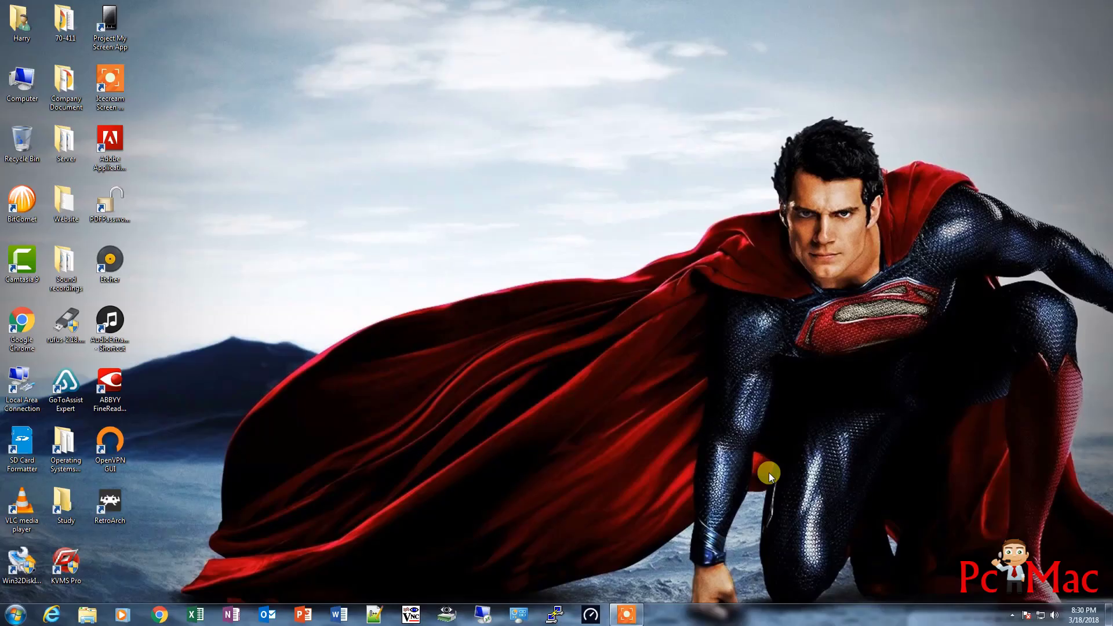
Scan the network with Wireless Network Watcher to find RASPBERRYPI at 192.168.1.79, then close the scanner
click(447, 613)
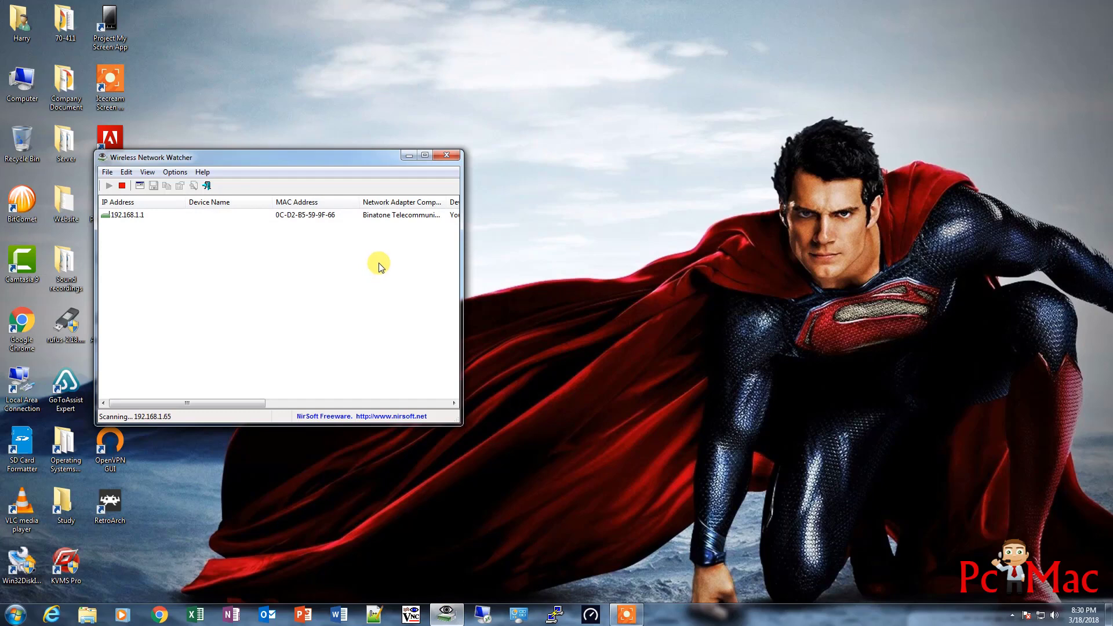
drag(323, 161, 461, 91)
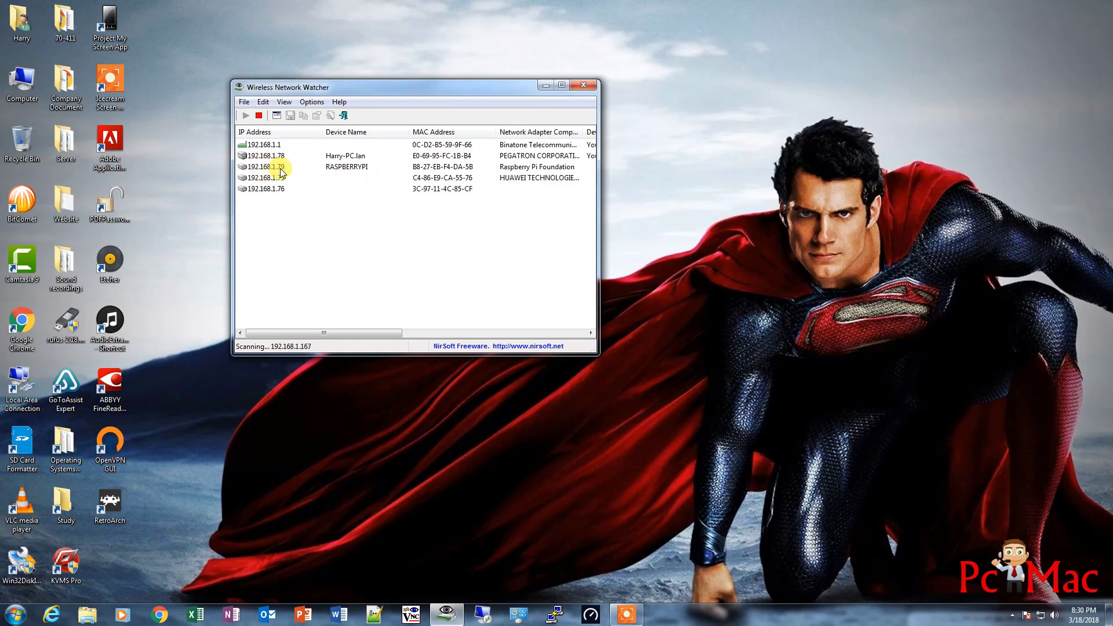
click(582, 85)
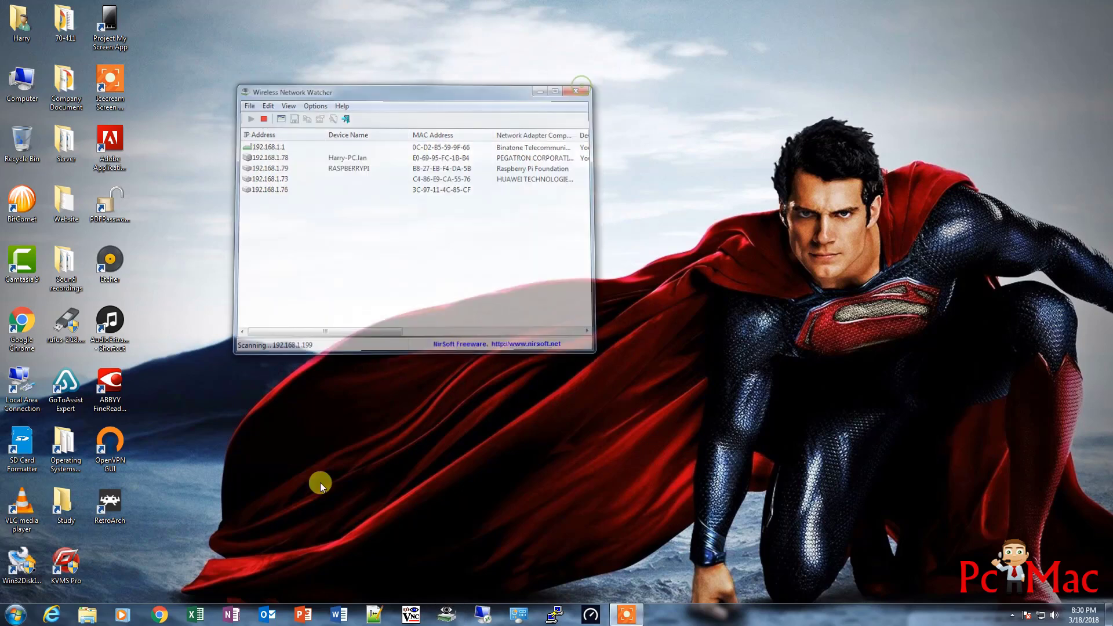
Load 192.168.1.79 in Chrome and log in as admin to view the openmediavault Dashboard
click(158, 615)
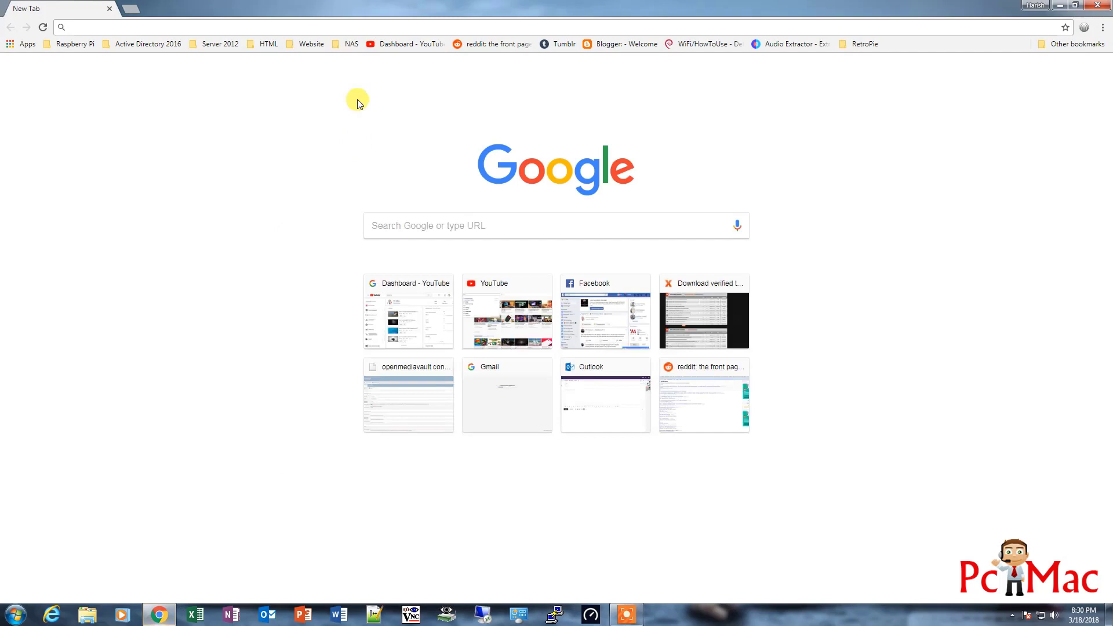
text(192.168.1.1)
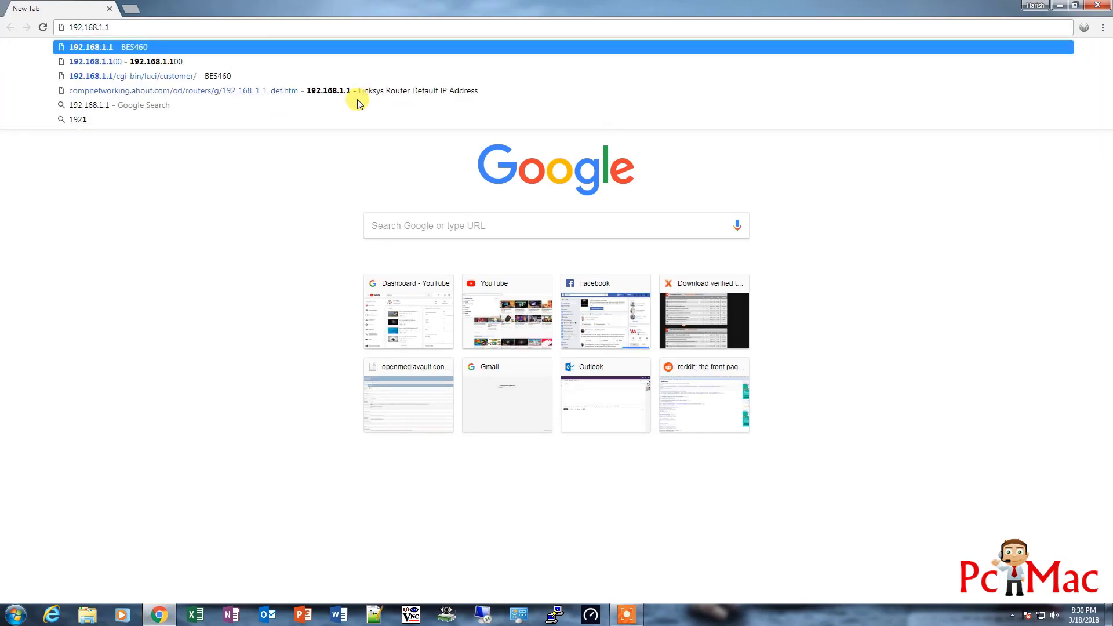
key(BackSpace)
text(79)
key(Return)
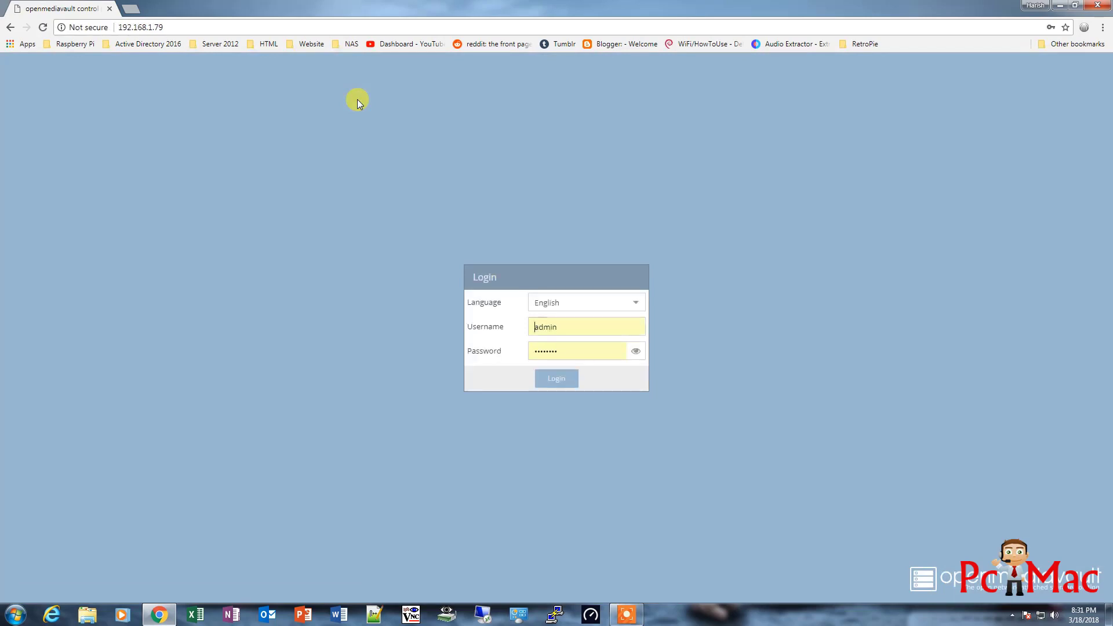
click(547, 377)
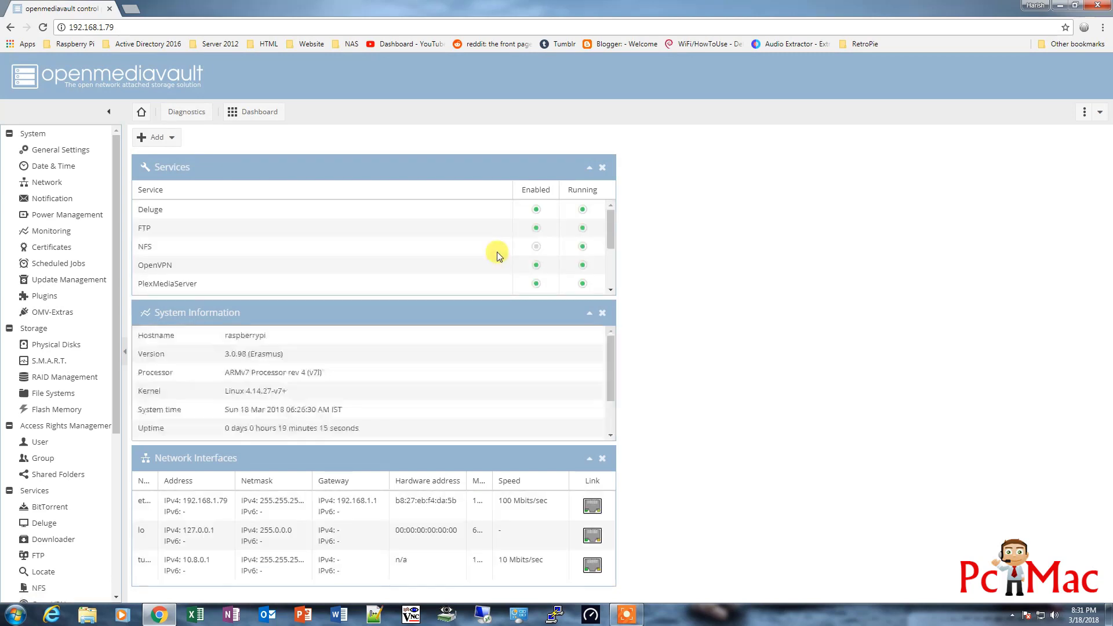
scroll(496, 251, down, 1)
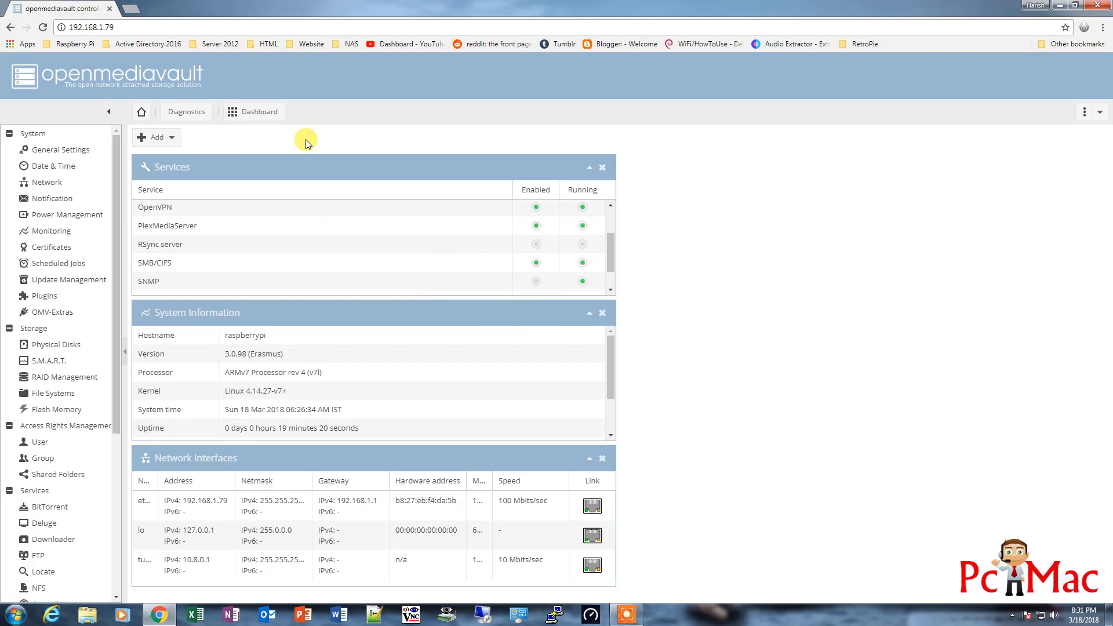
Filter the Plugins list by 'torrent' to show deluge, downloader and transmissionbt
click(42, 297)
click(479, 138)
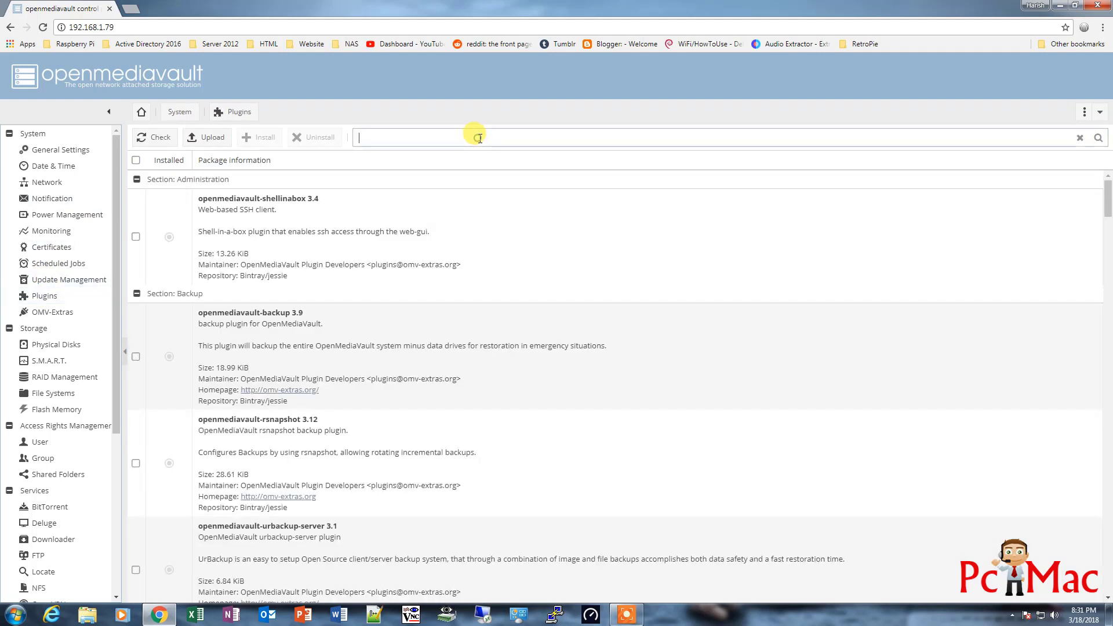
text(torrent)
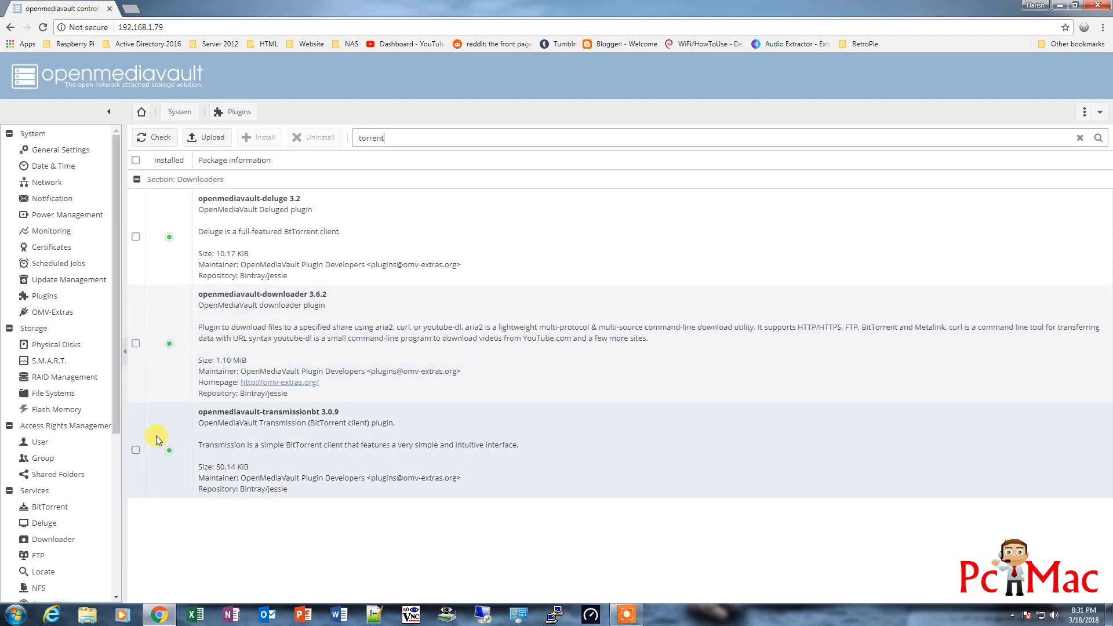
Review BitTorrent's Blocklists, Bandwidth, and Files and Locations tabs, showing downloads saved to the Downloads folder
click(68, 510)
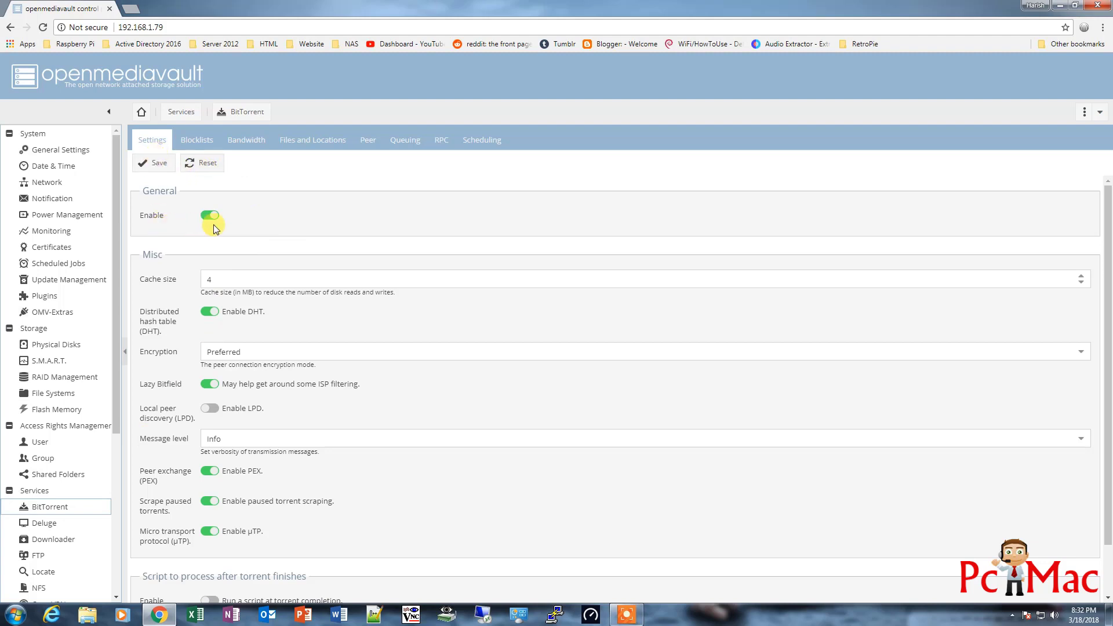
click(197, 140)
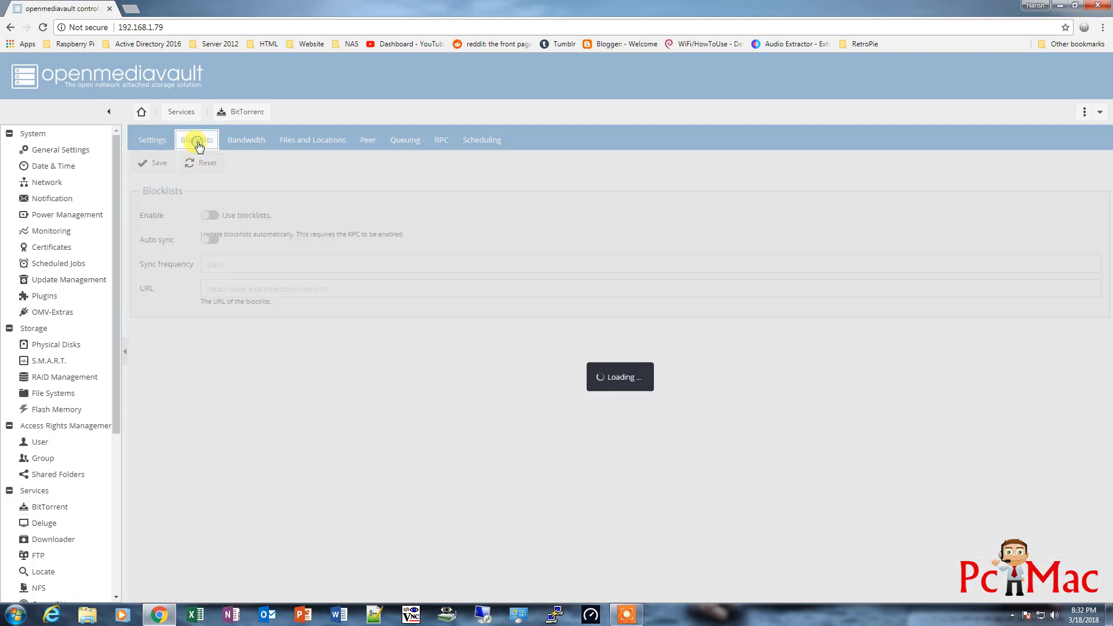
click(239, 142)
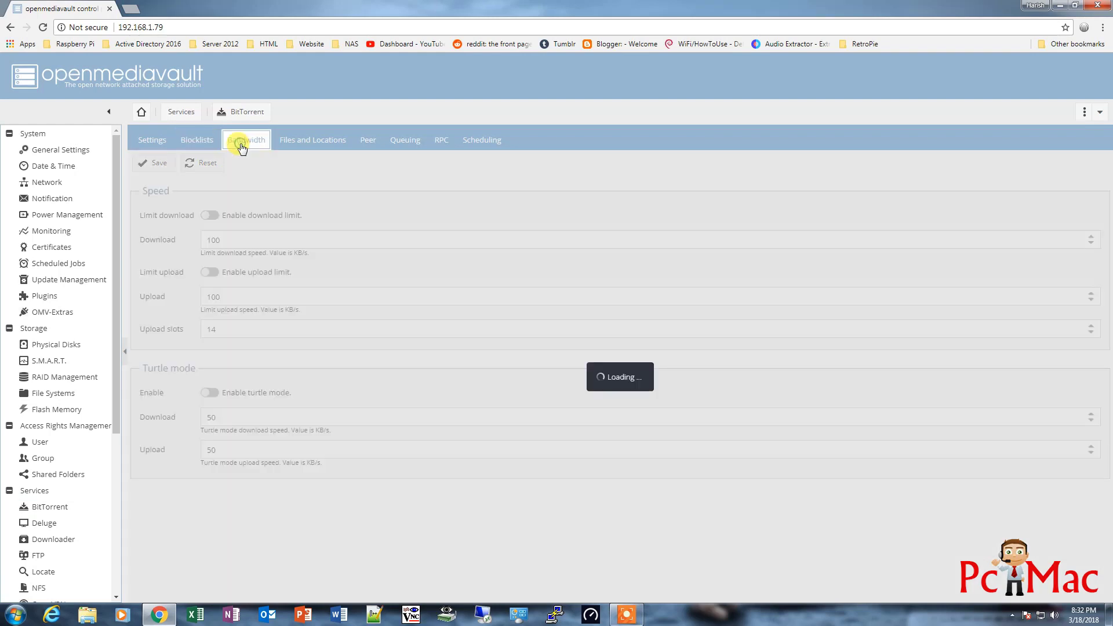
click(302, 145)
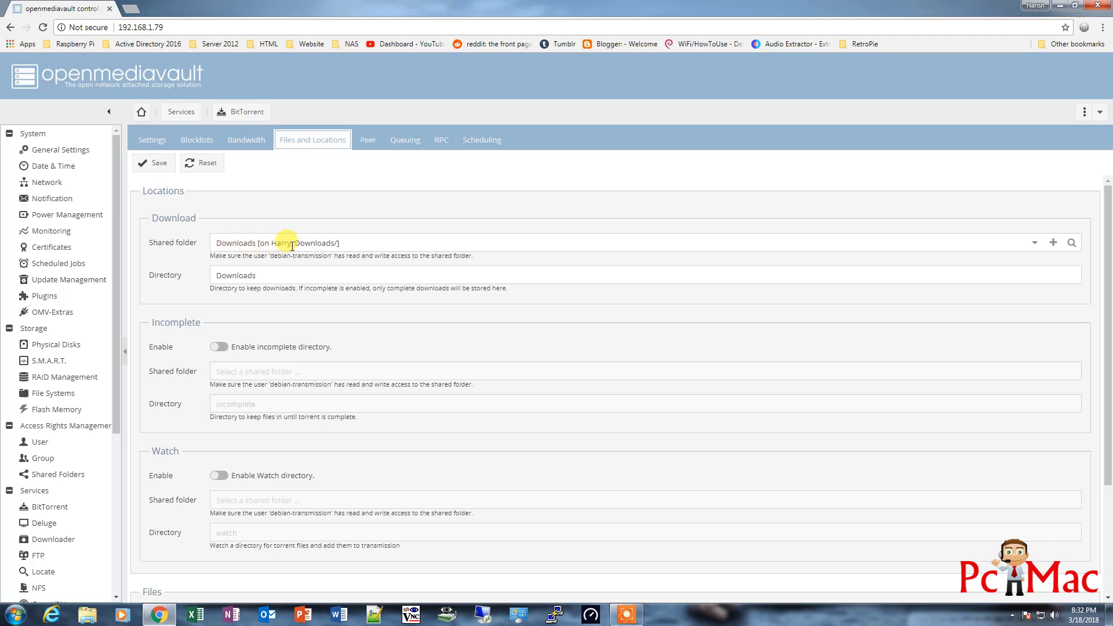
Check File Systems and the Documents, Downloads, Movies and YouTube shared folders, then reopen BitTorrent's Files and Locations
click(56, 396)
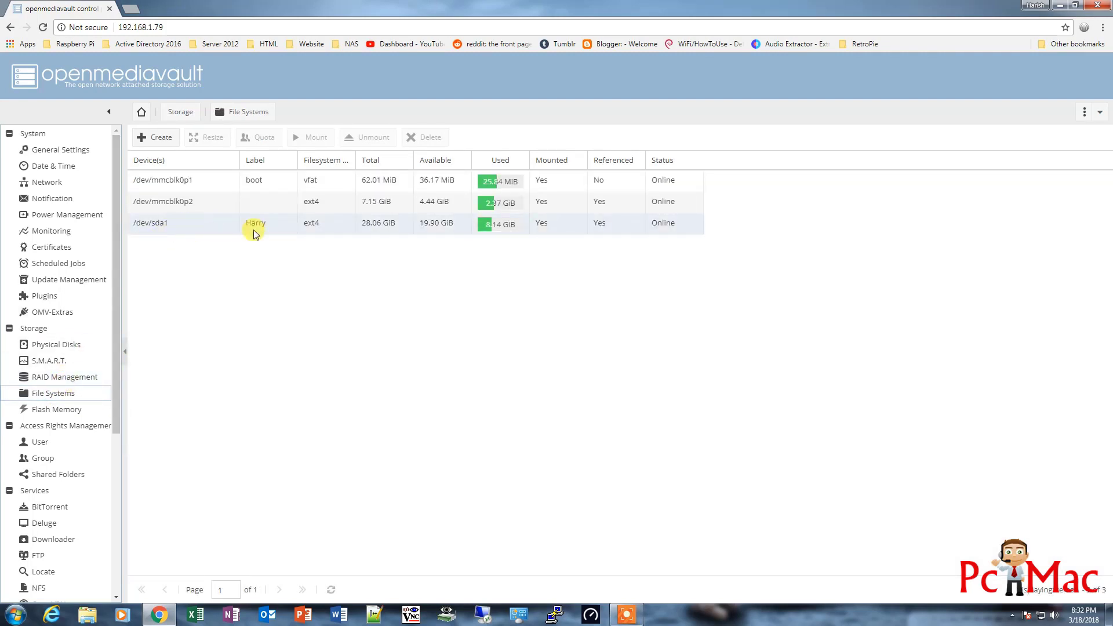
click(53, 474)
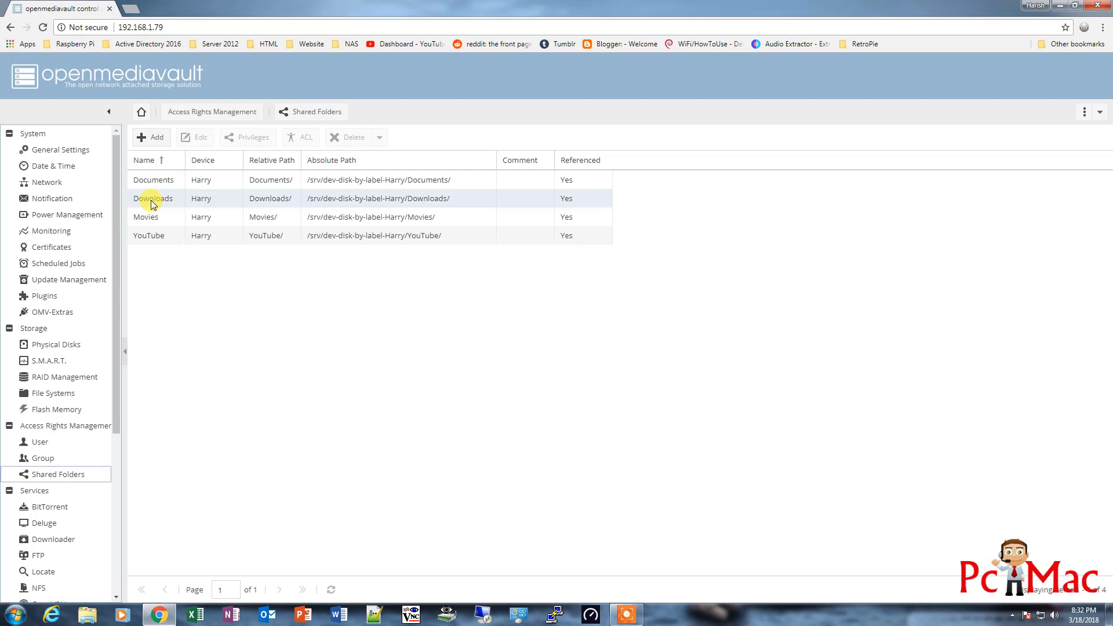
click(58, 508)
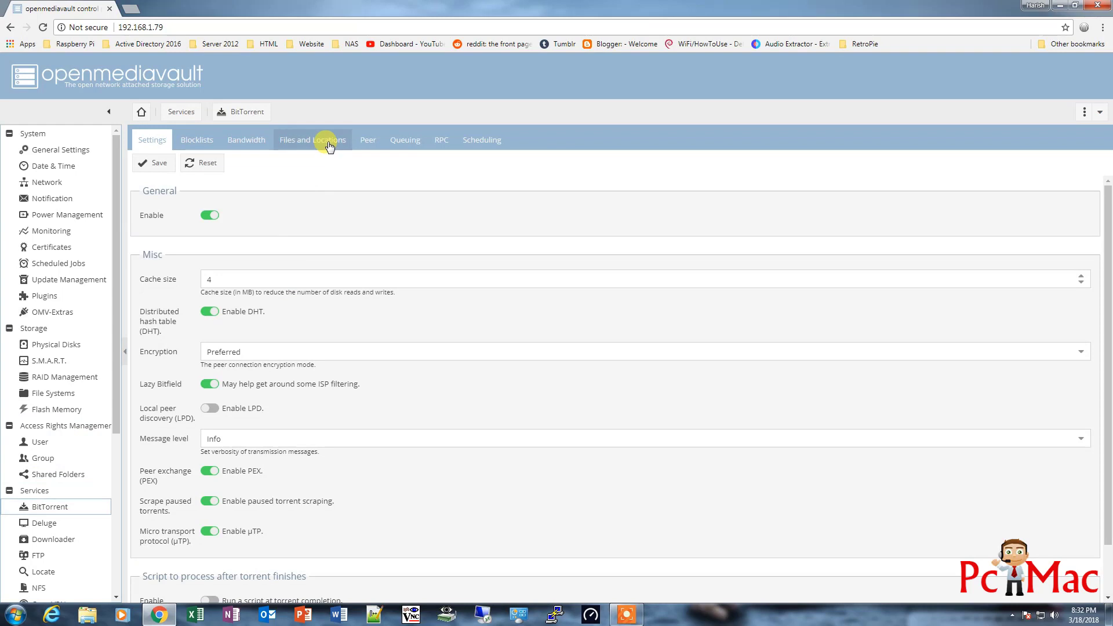
click(328, 143)
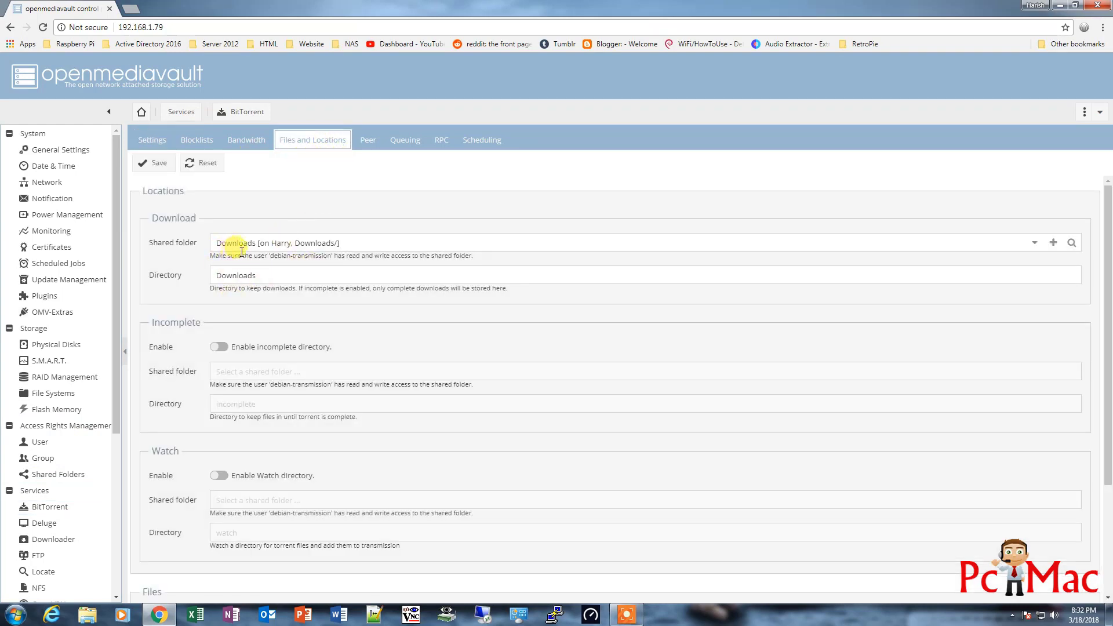
Review BitTorrent's Peer, Queuing and RPC tabs, revealing the port 9091 web interface password
click(370, 144)
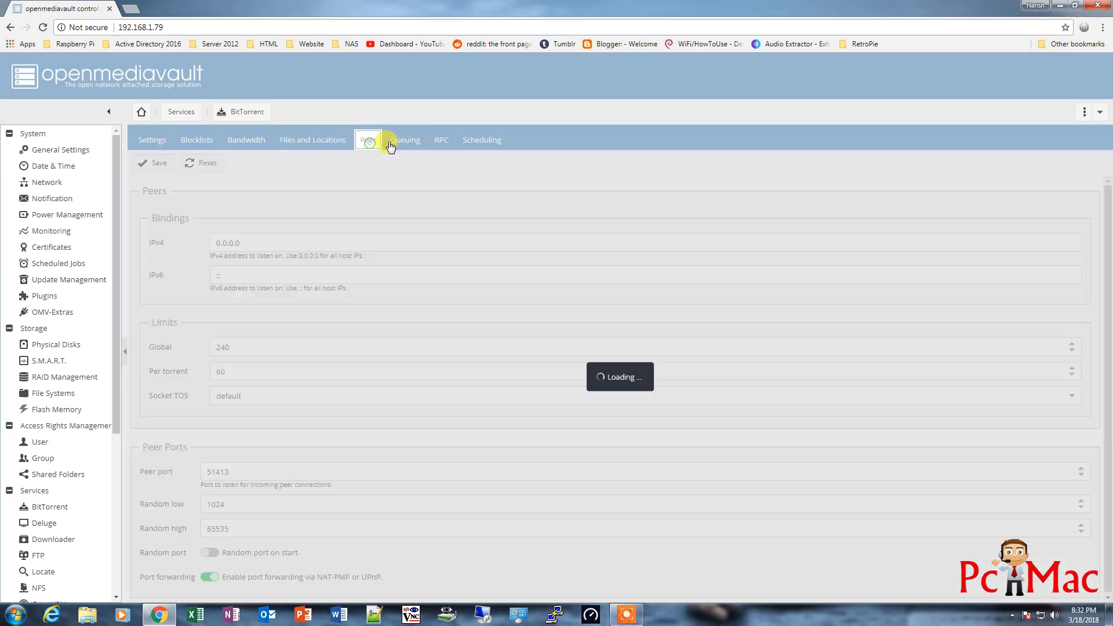
click(403, 145)
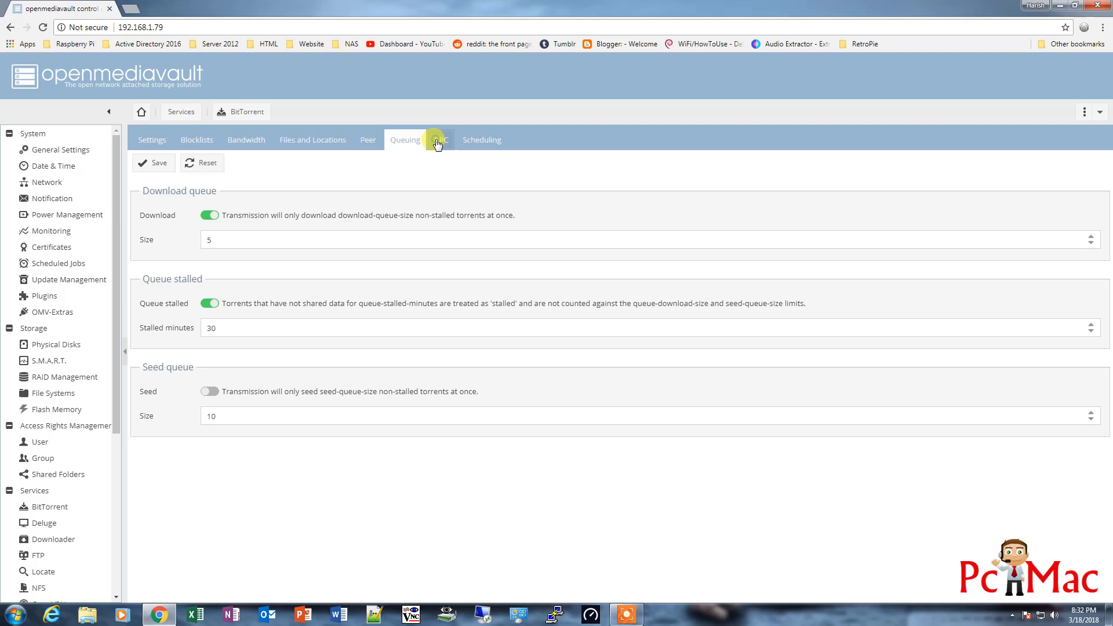
click(439, 142)
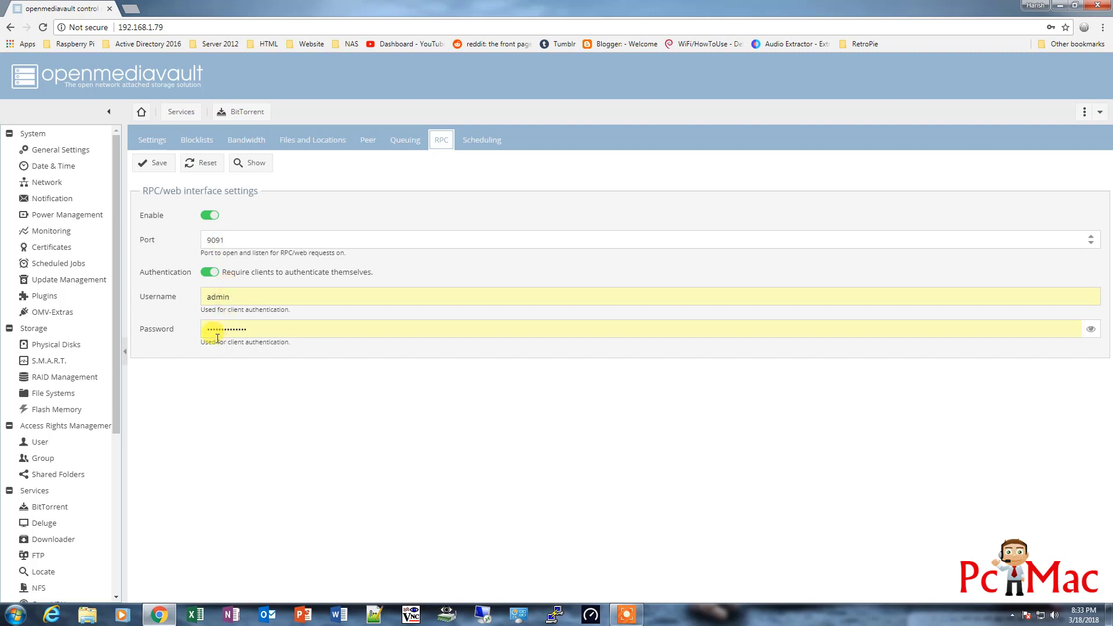
click(1092, 335)
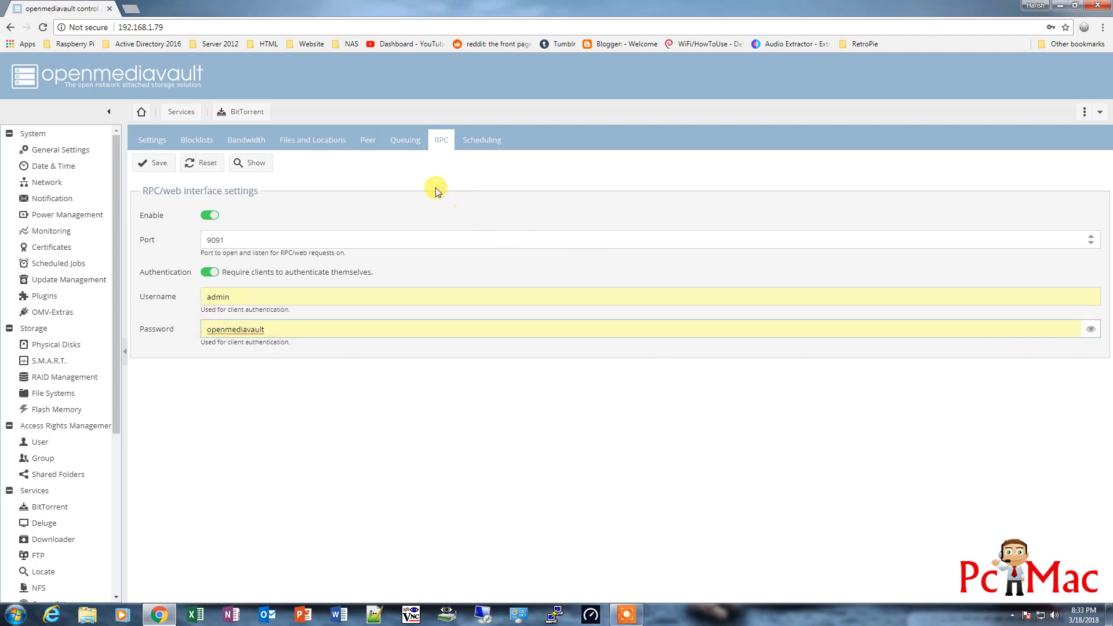
Inspect the Scheduling tab's begin hour list without changing it, leaving scheduling off
click(472, 143)
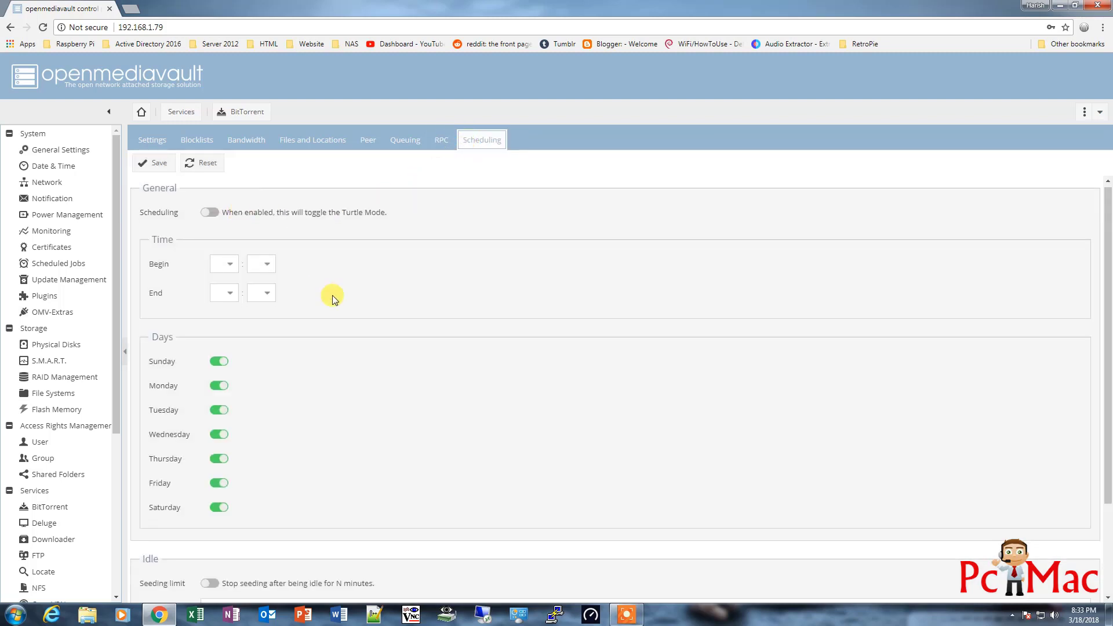
scroll(332, 295, down, 1)
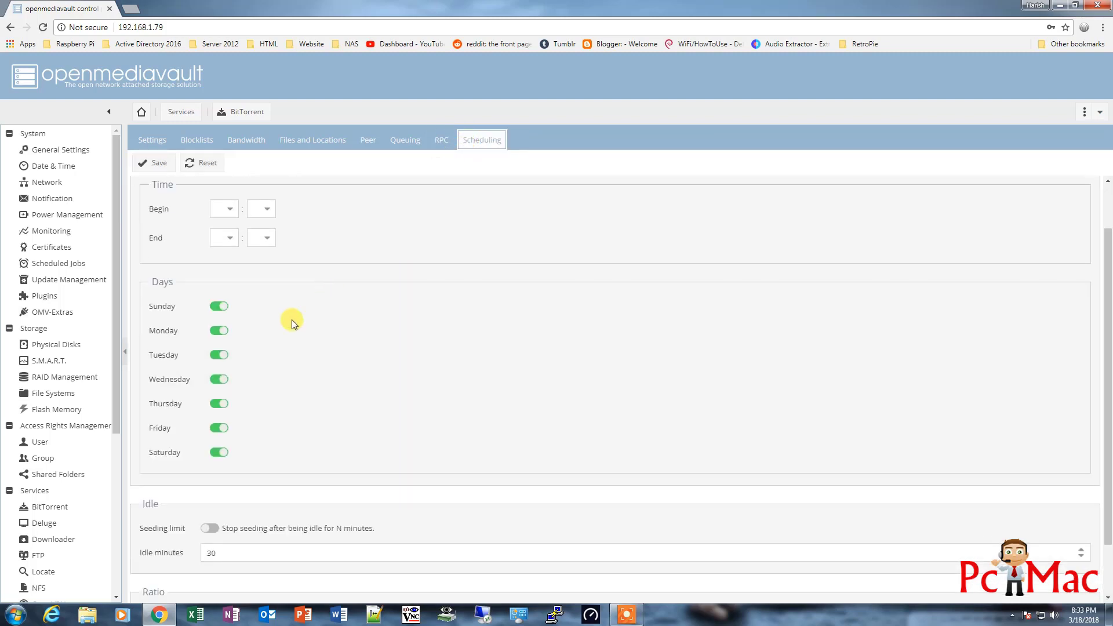
click(230, 213)
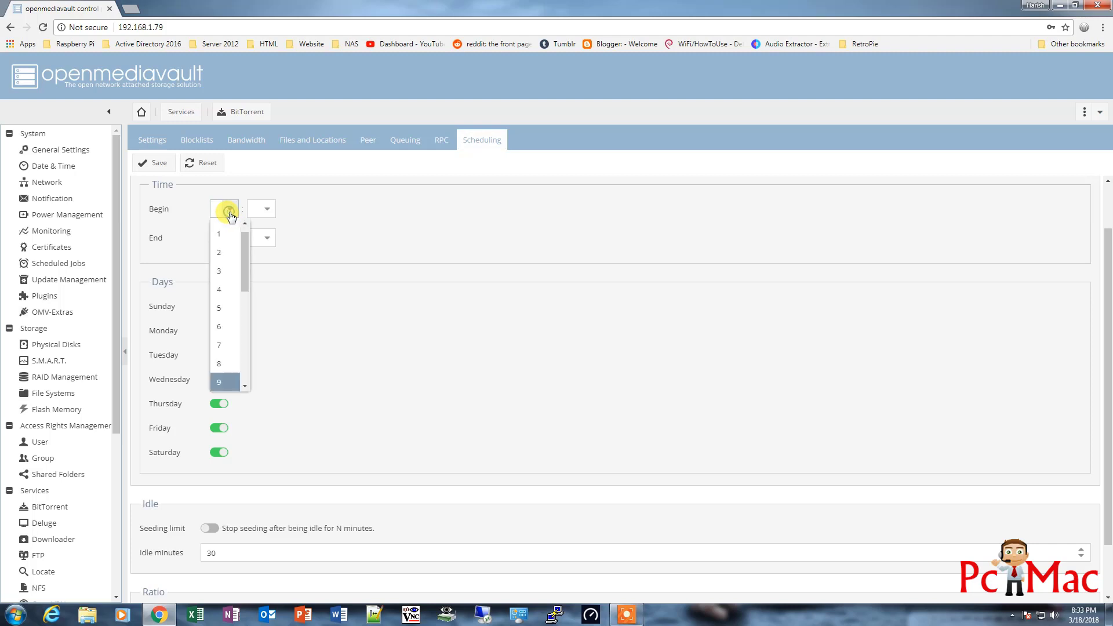
click(332, 247)
scroll(325, 284, down, 1)
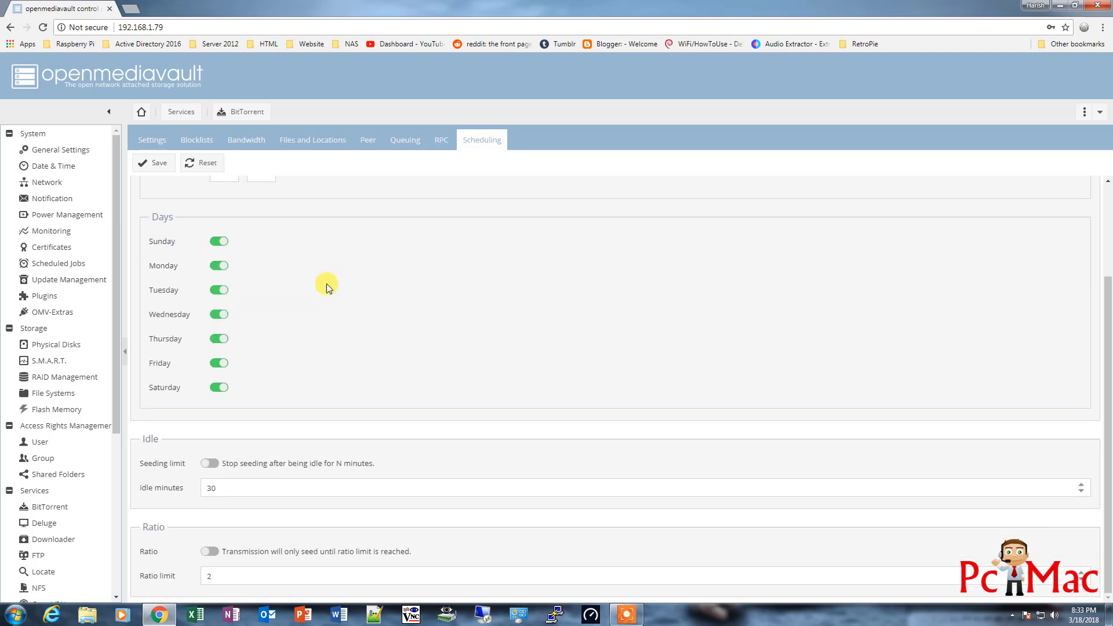
scroll(326, 283, up, 2)
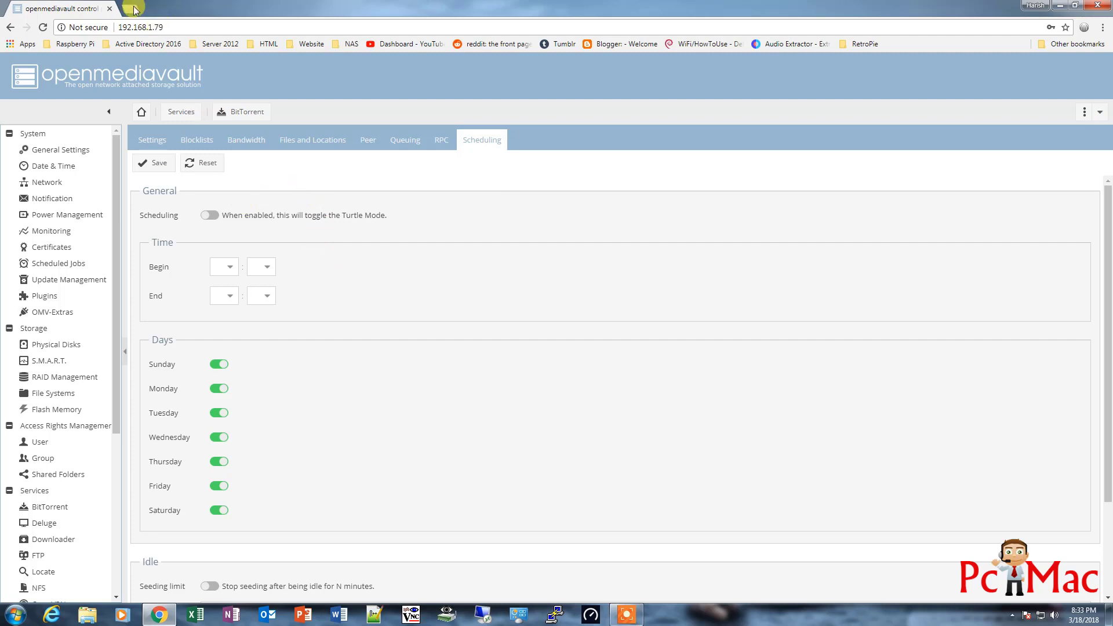
Start entering the Transmission address 192.168.1.79: in a new Chrome tab
click(441, 140)
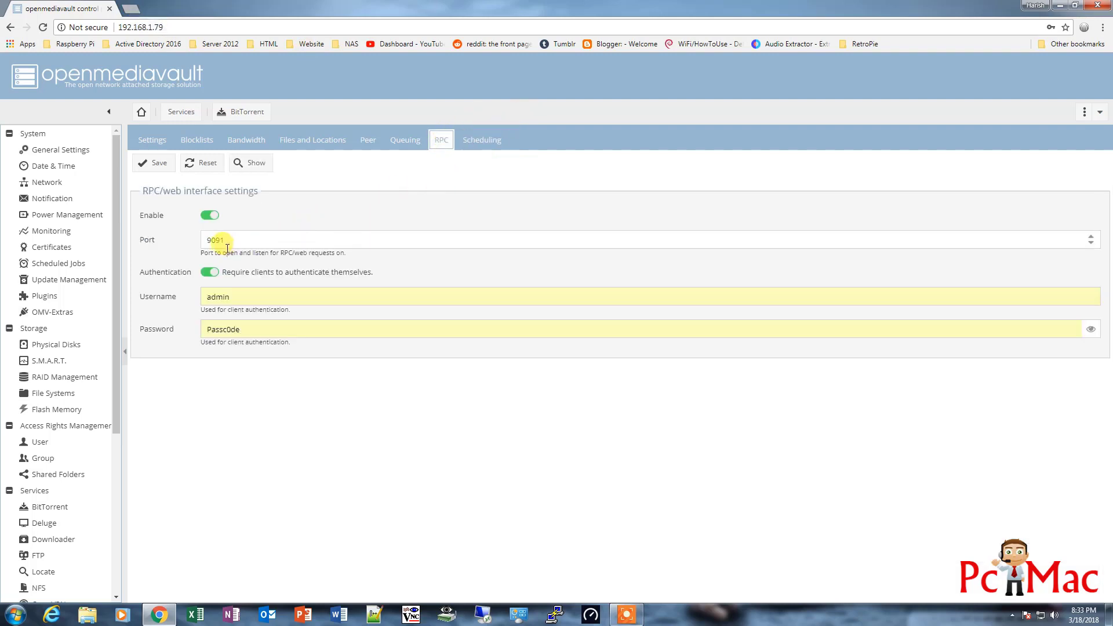
click(131, 8)
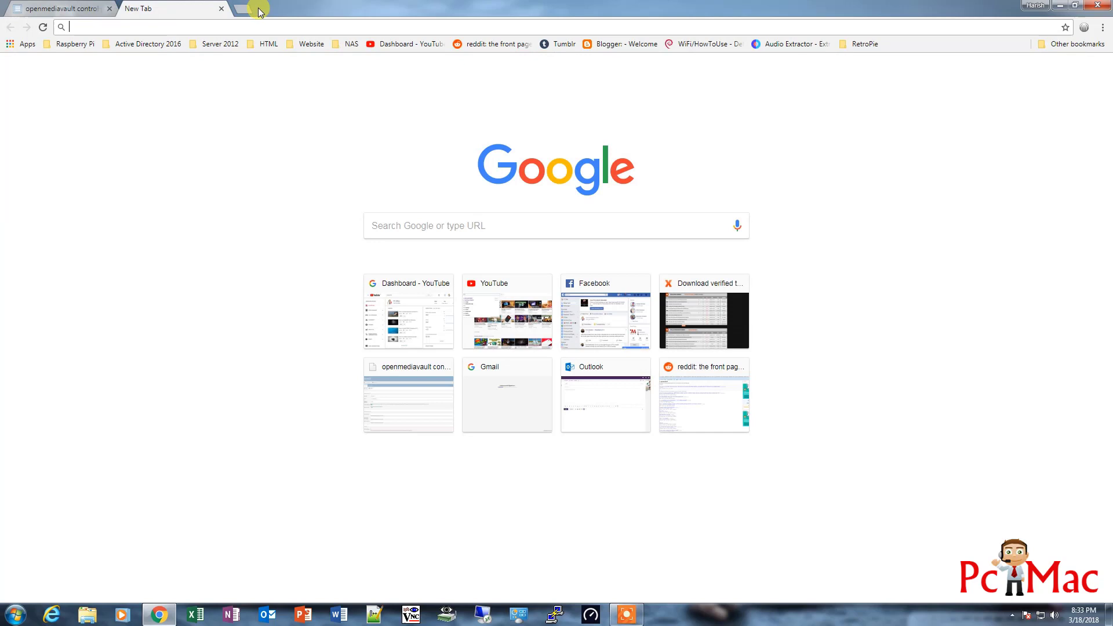
text(1337x.to/home/)
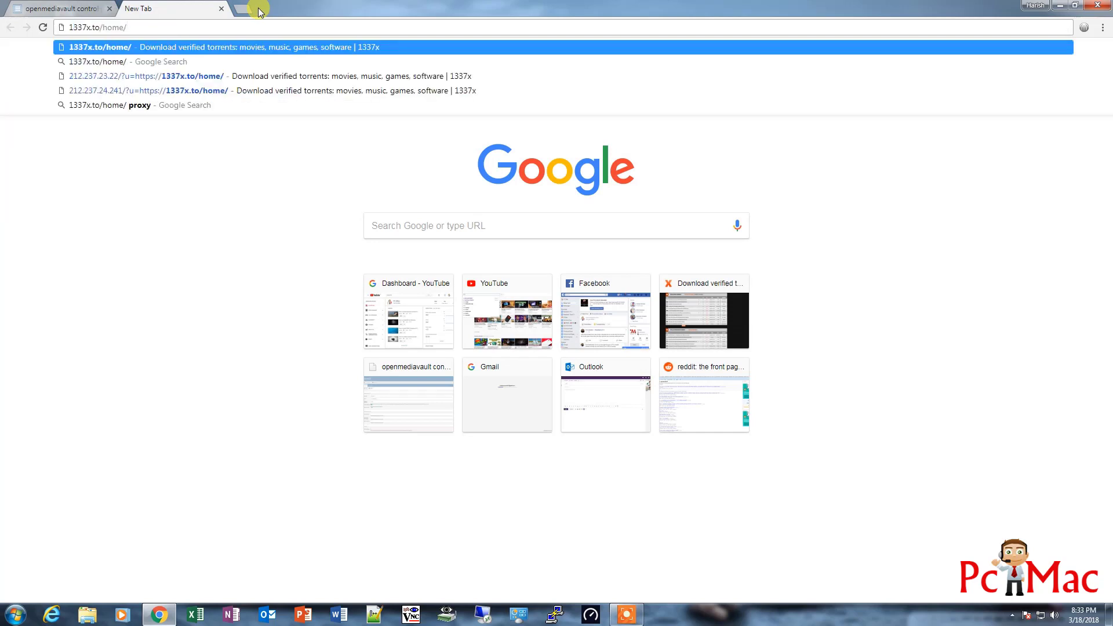
key(BackSpace)
key(BackSpace)
key(BackSpace)
key(BackSpace)
key(BackSpace)
key(BackSpace)
key(BackSpace)
key(BackSpace)
key(BackSpace)
key(BackSpace)
key(BackSpace)
key(BackSpace)
key(BackSpace)
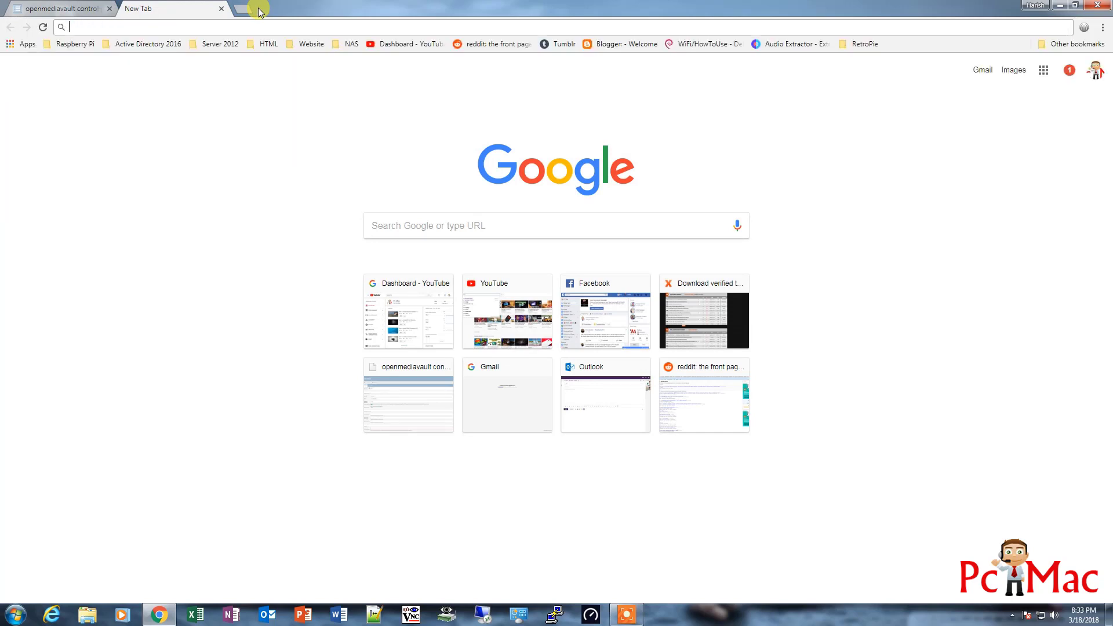
text(92.168.1.)
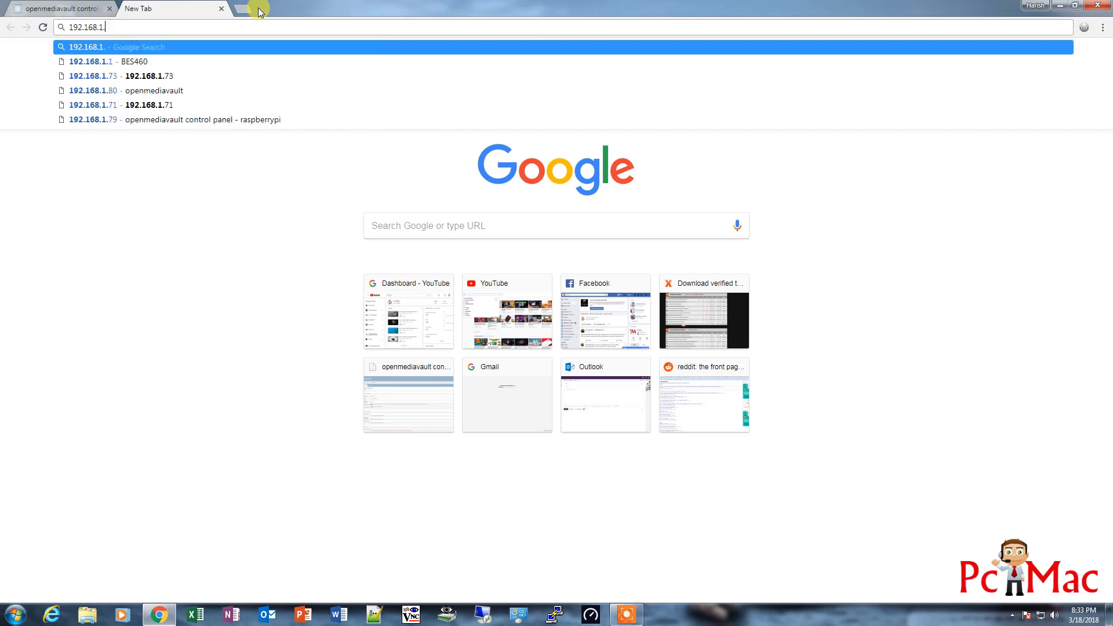
text(79)
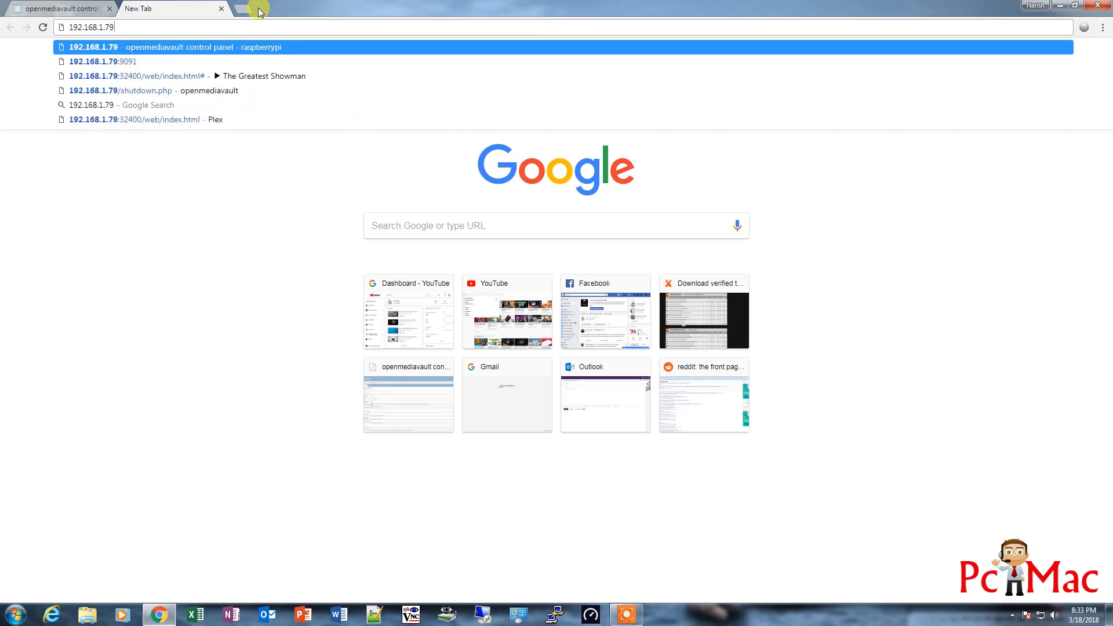
text(:9091/transmission/web/)
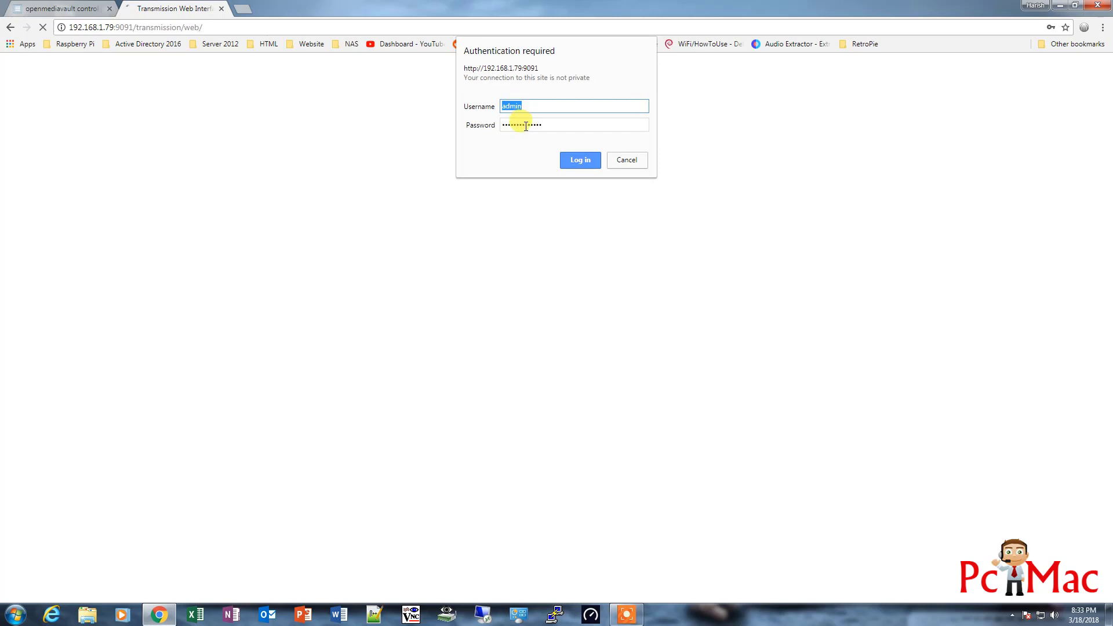
Log in to Transmission and upload NOOBS_v2_7_0.zip.torrent to start its download
click(574, 161)
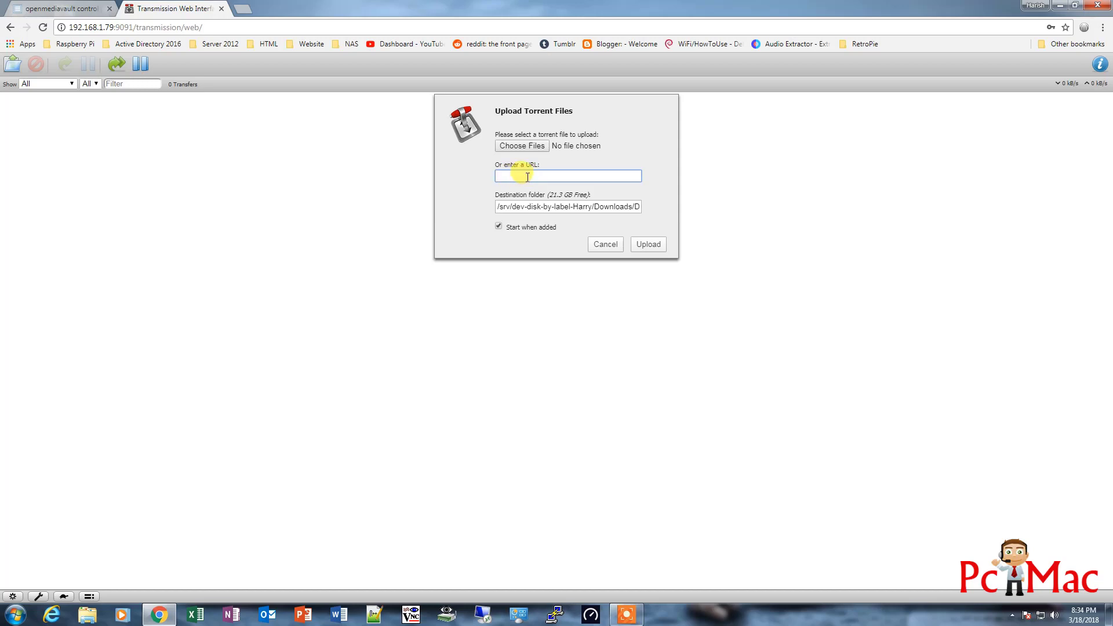
click(534, 147)
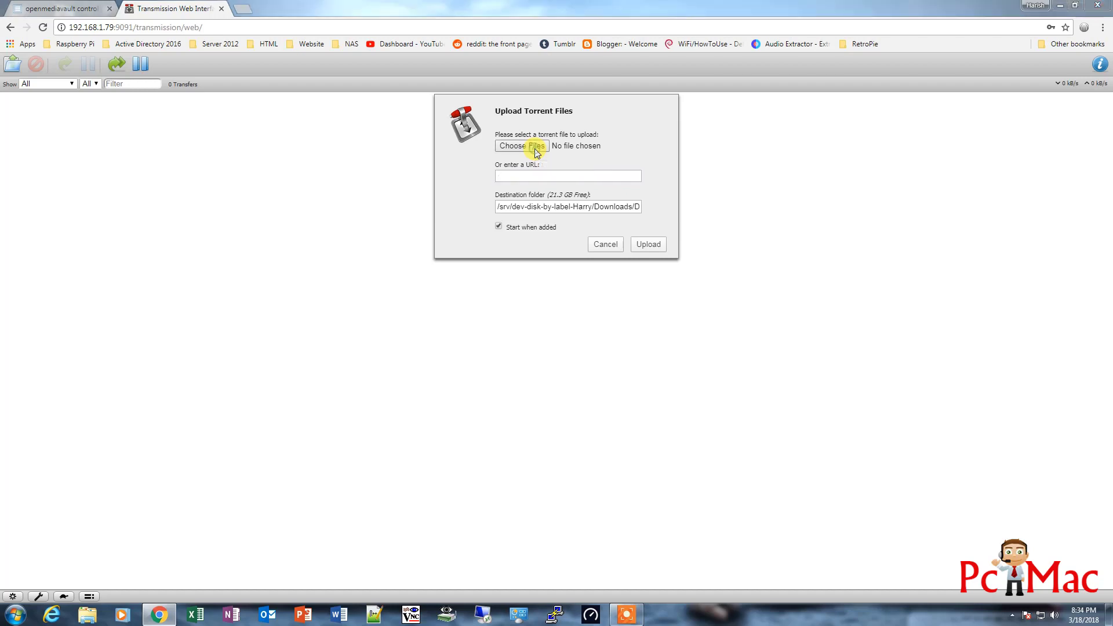
drag(546, 114, 548, 186)
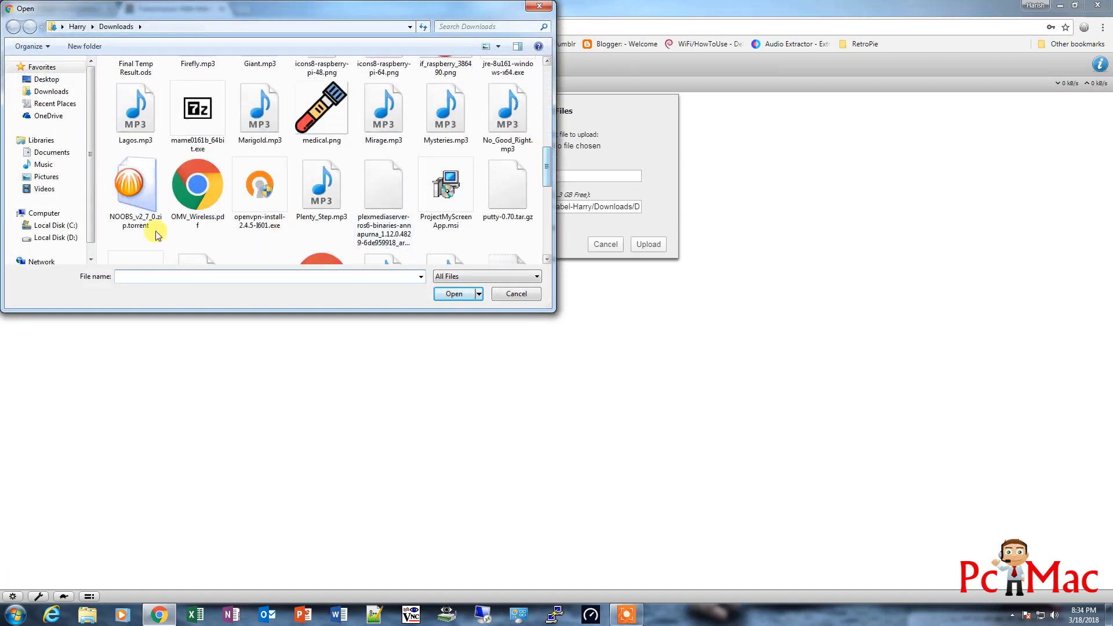
click(151, 228)
click(449, 295)
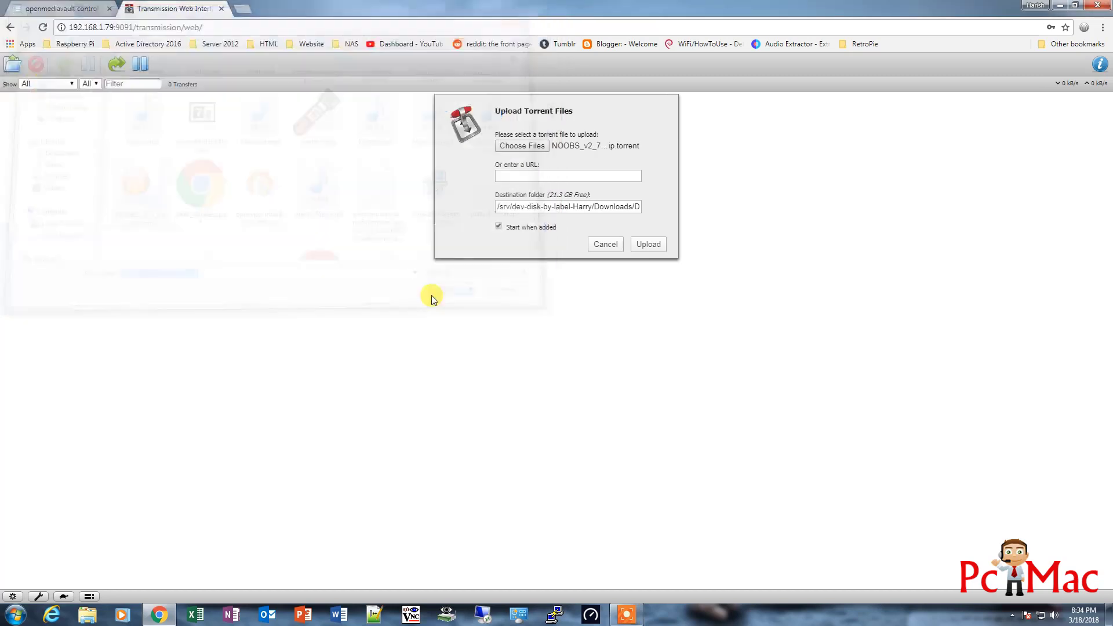
click(648, 244)
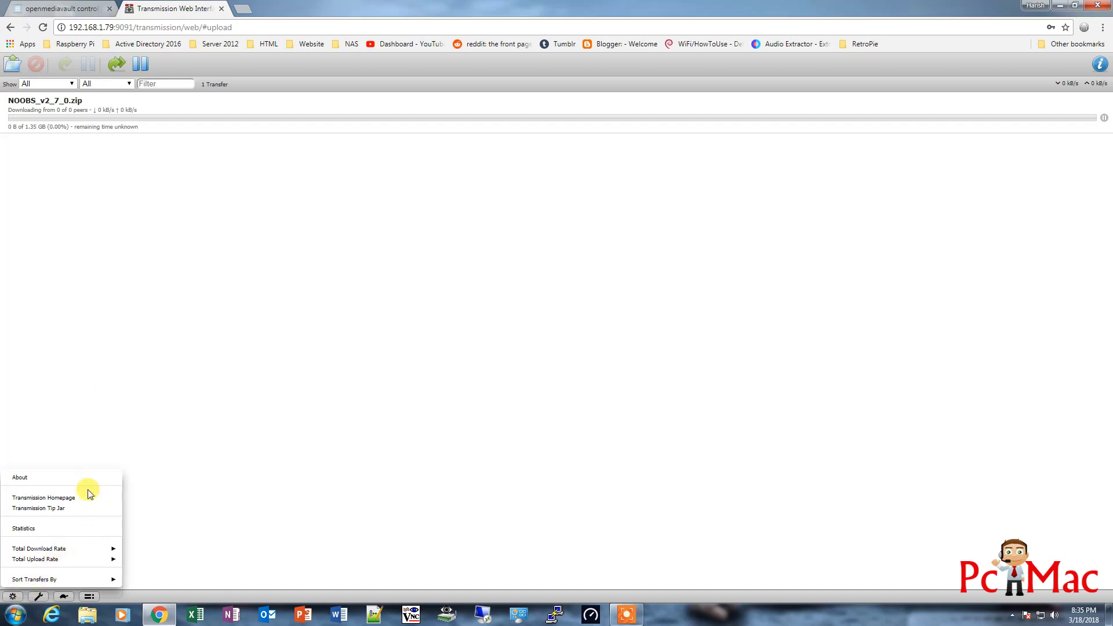
Check the Download to path in Transmission Preferences, then show the NOOBS torrent's actions
mouse_move(75, 550)
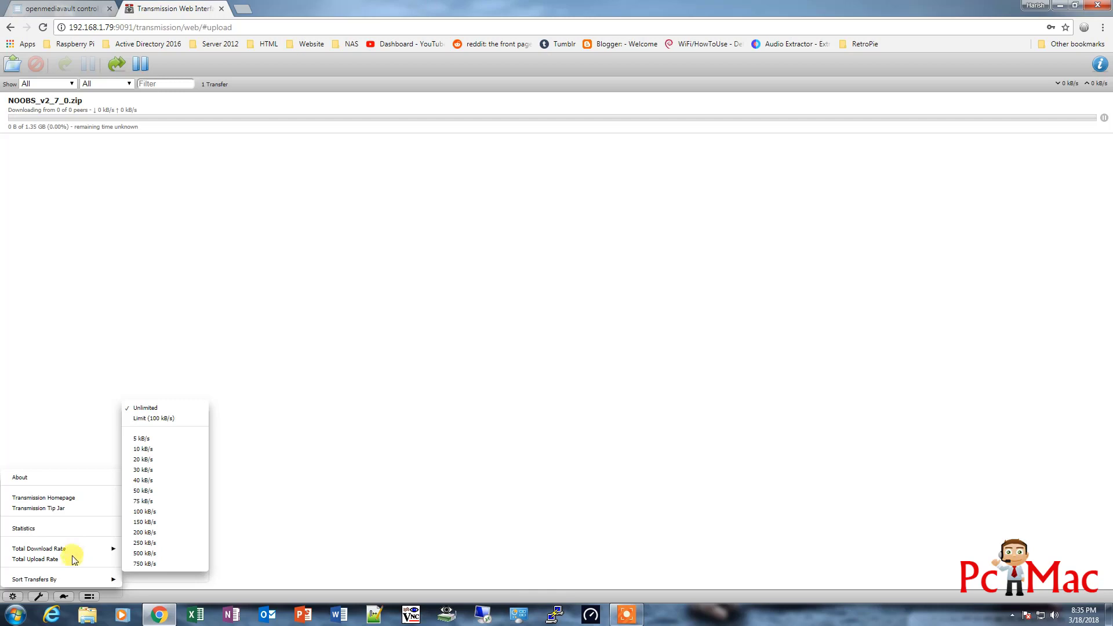
click(139, 413)
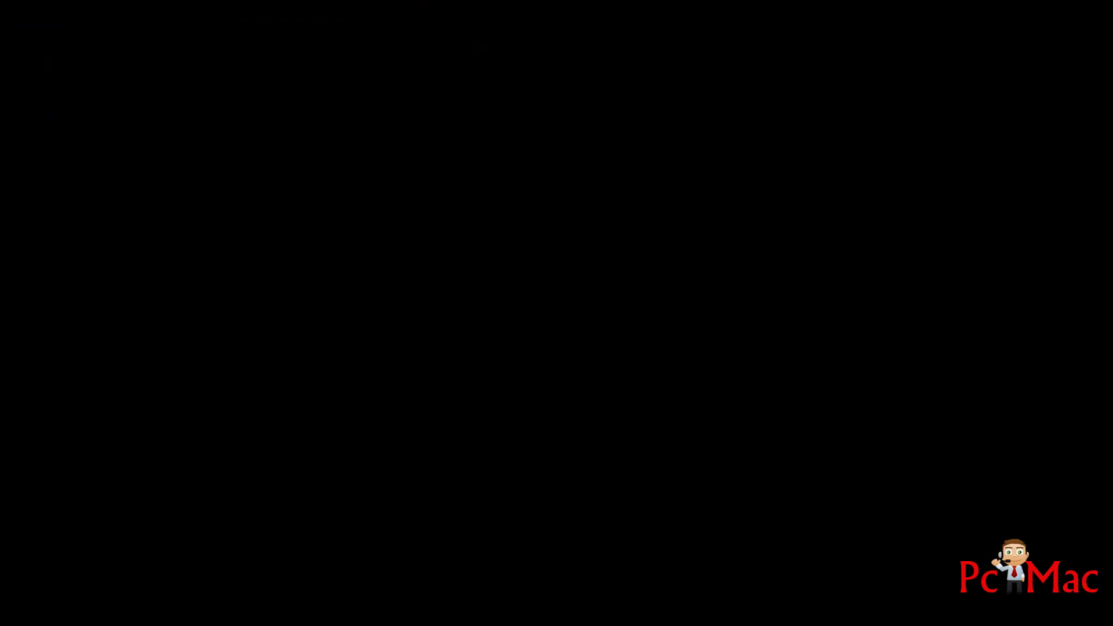
key(BackSpace)
key(BackSpace)
key(BackSpace)
key(BackSpace)
key(BackSpace)
key(BackSpace)
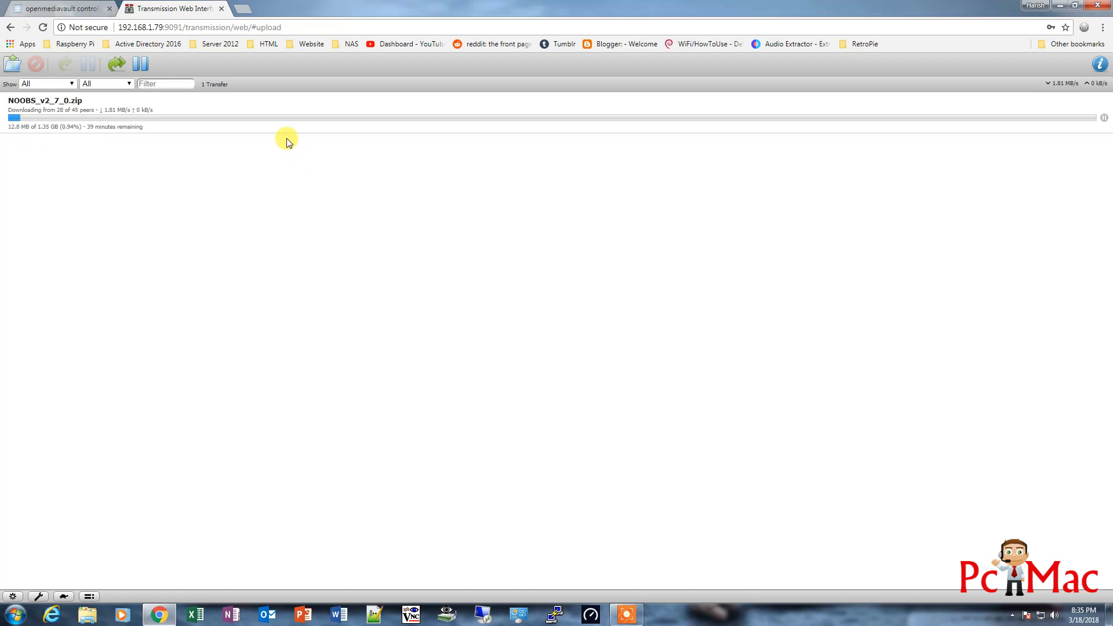
click(233, 119)
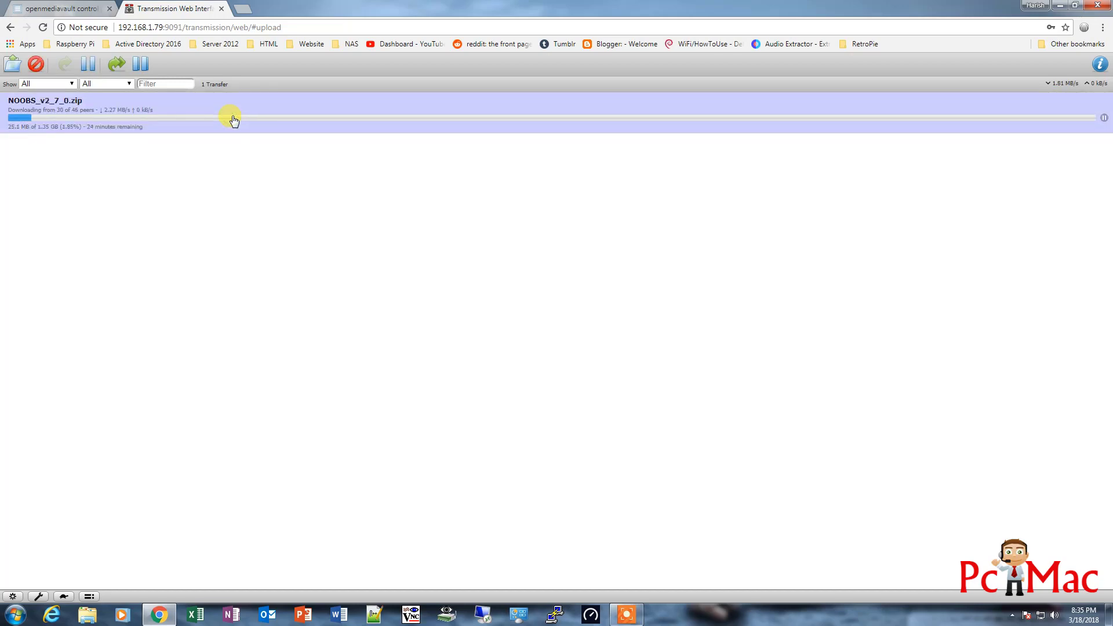
right_click(234, 121)
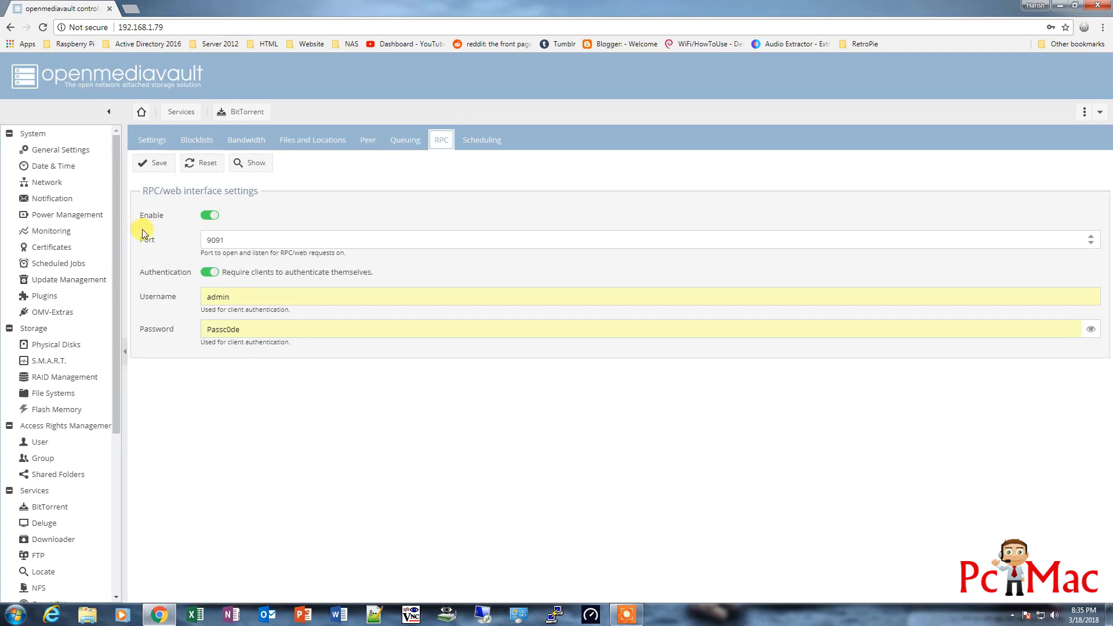
Open the Deluge plugin settings under Services
click(58, 524)
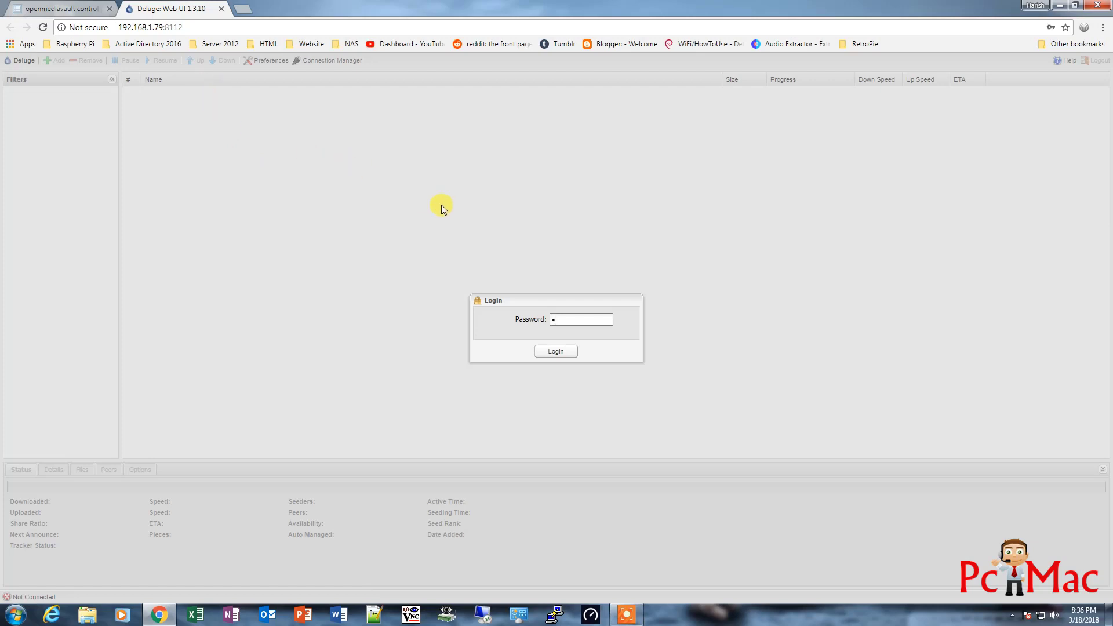
Log in to Deluge with its password and connect to the local daemon at 127.0.0.1
text(deluge)
key(Return)
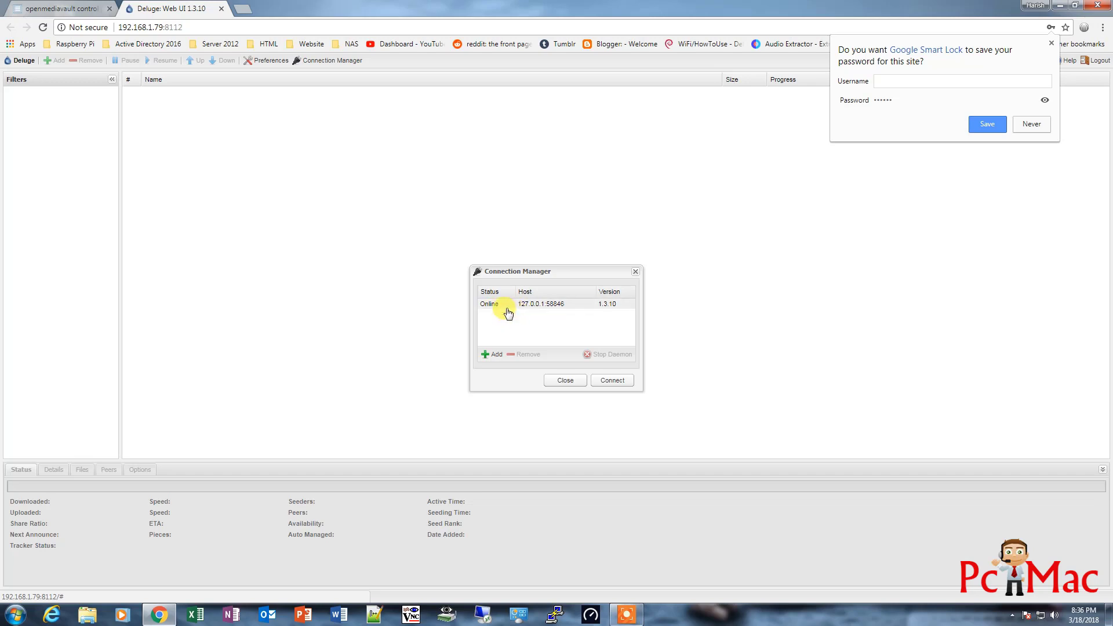
click(612, 381)
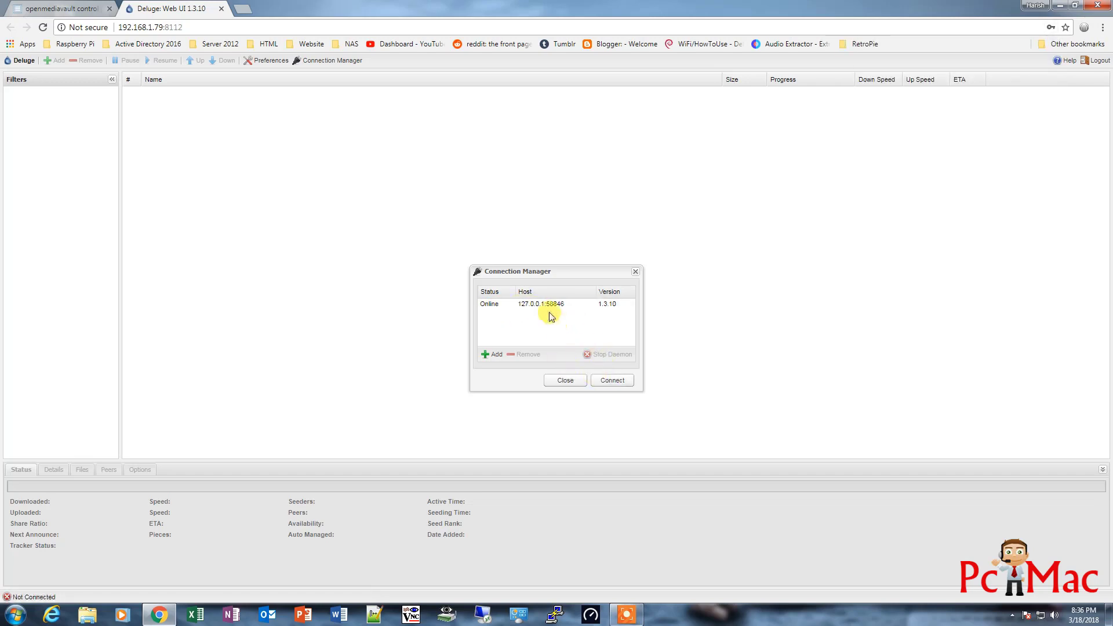
click(544, 306)
click(614, 381)
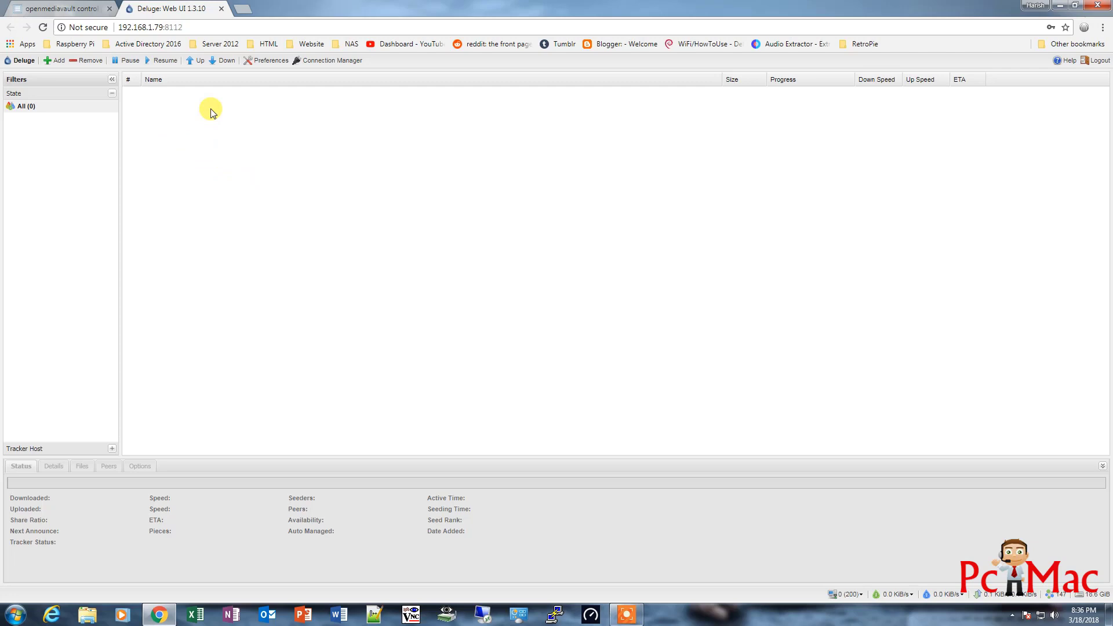
Check Deluge's Download to folder in Preferences, then go back to openmediavault's Deluge settings
click(270, 61)
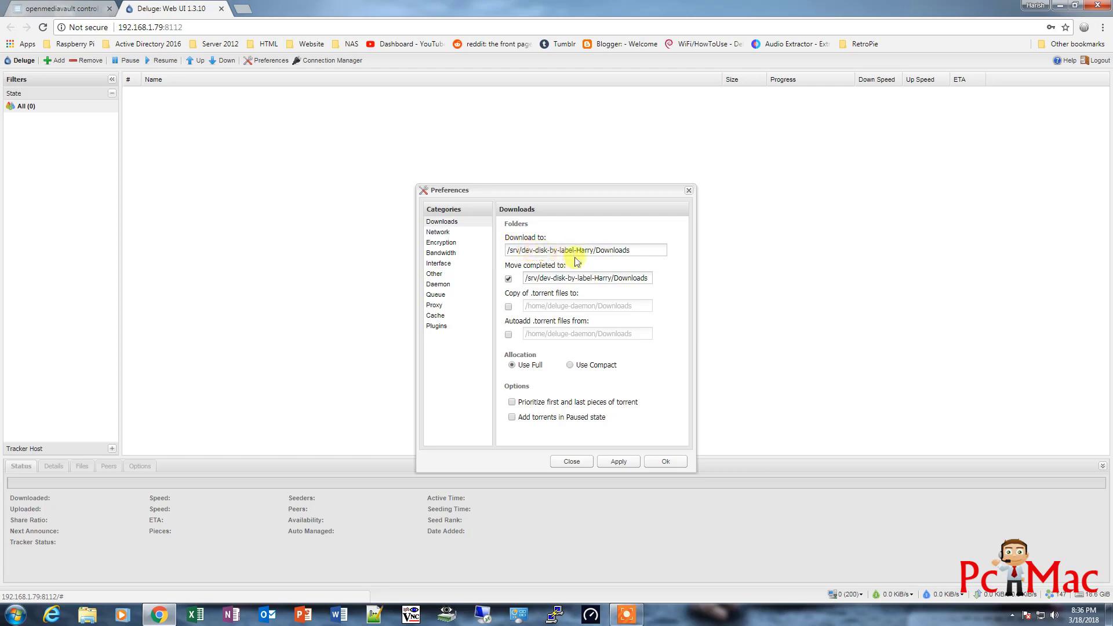
click(58, 10)
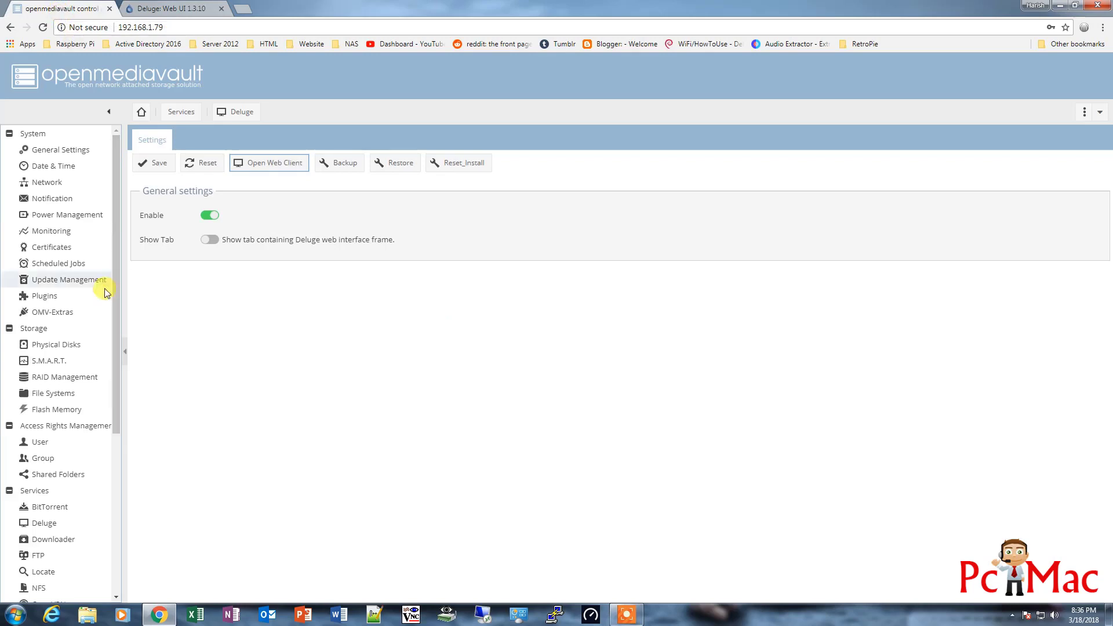
Look up the Downloads share's absolute path in Shared Folders and compare it with Deluge's download folder
click(60, 474)
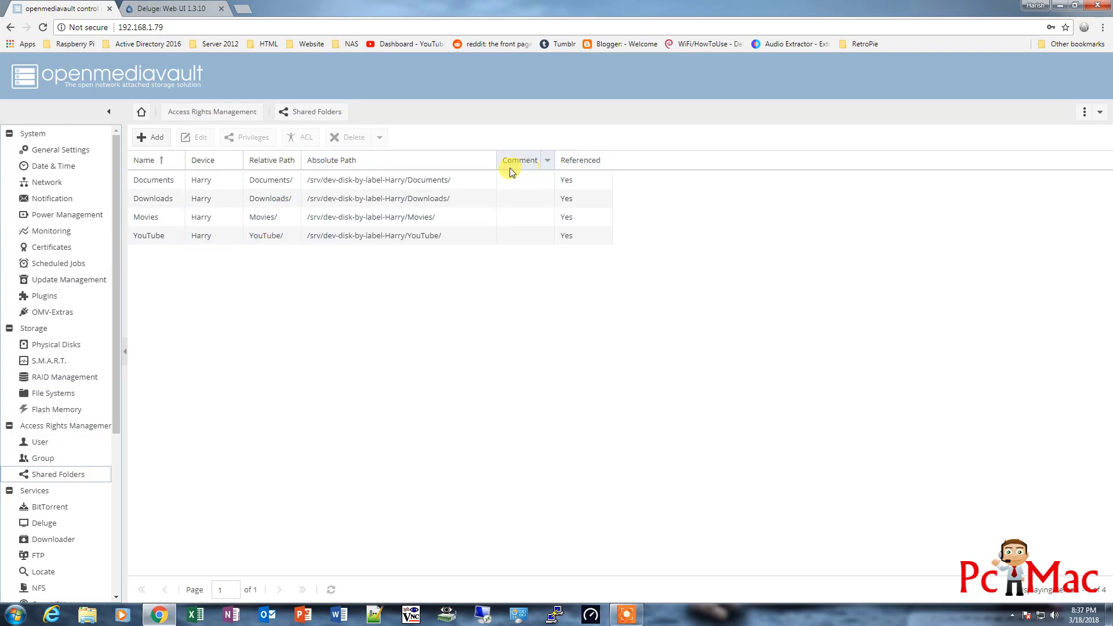
click(488, 162)
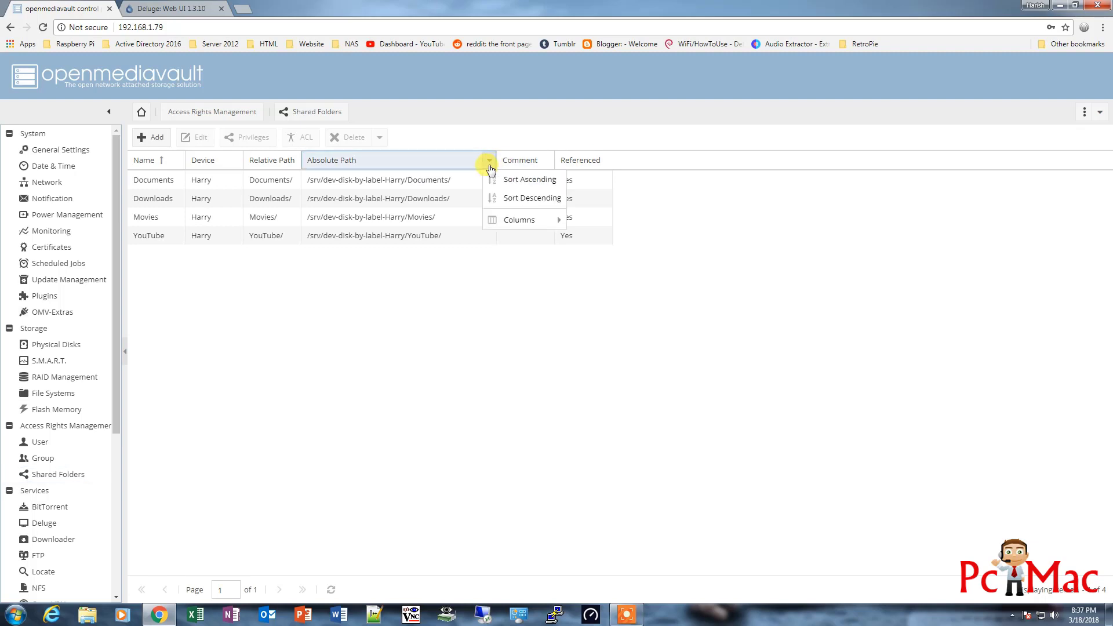
mouse_move(510, 220)
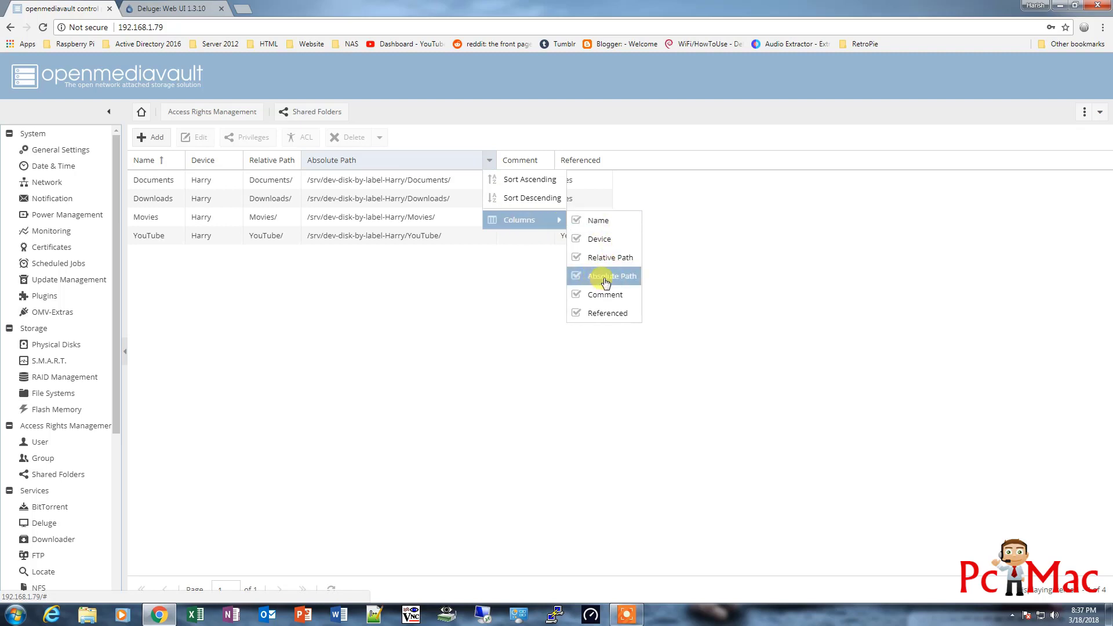
click(179, 164)
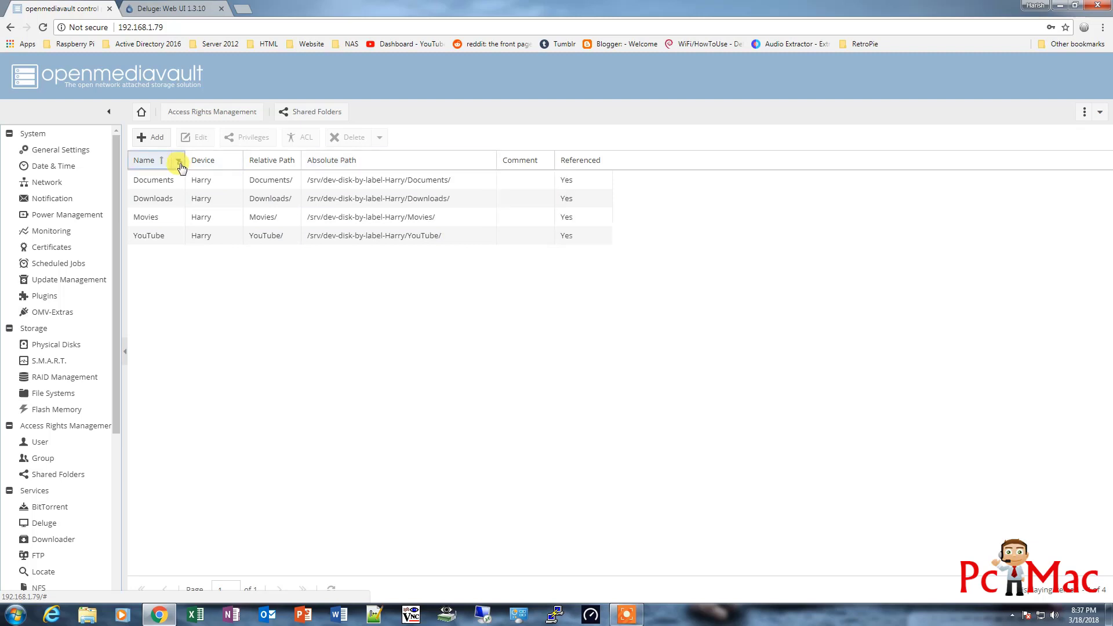
click(179, 165)
mouse_move(207, 222)
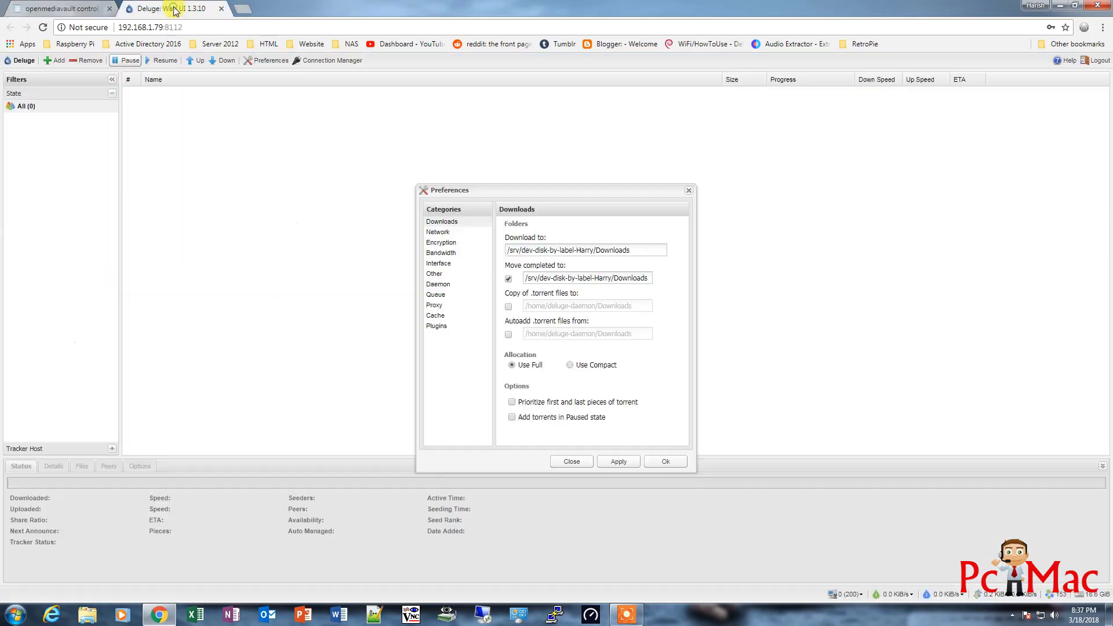
click(168, 8)
Add NOOBS_v2_7_0.zip.torrent from file in Deluge, starting the 1.3 GiB NOOBS_v2_7_0.zip download
click(664, 461)
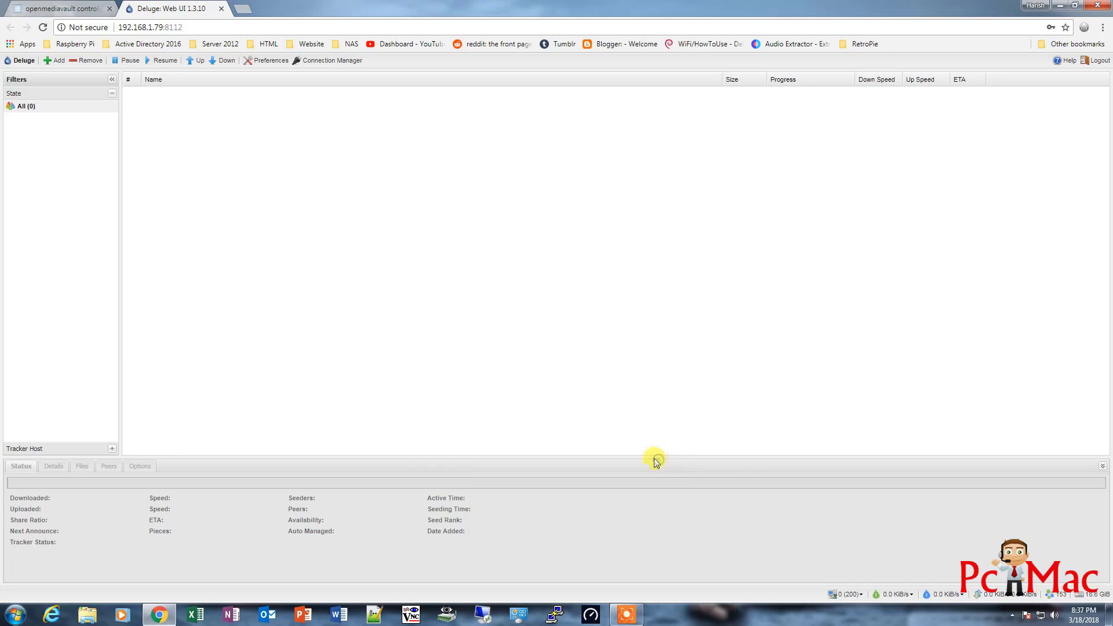
click(55, 60)
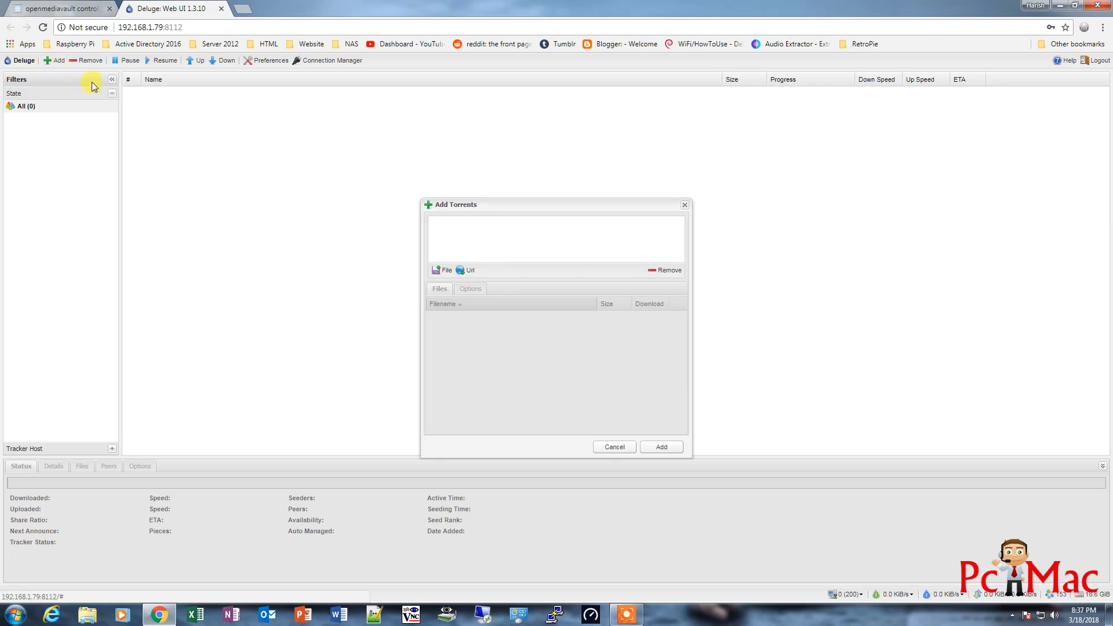
click(443, 270)
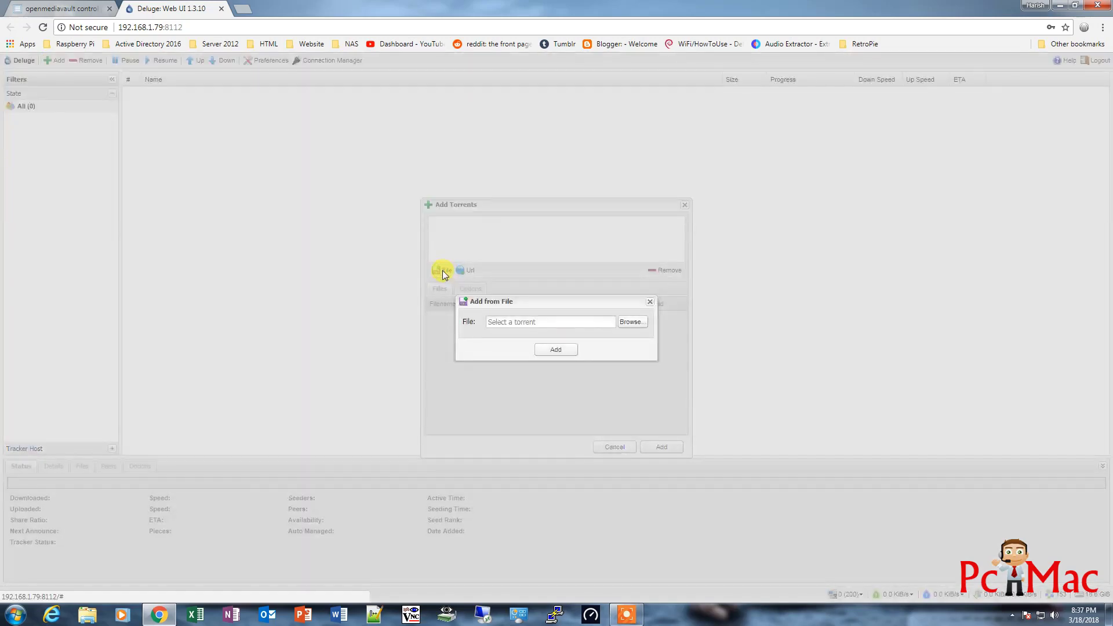
click(635, 328)
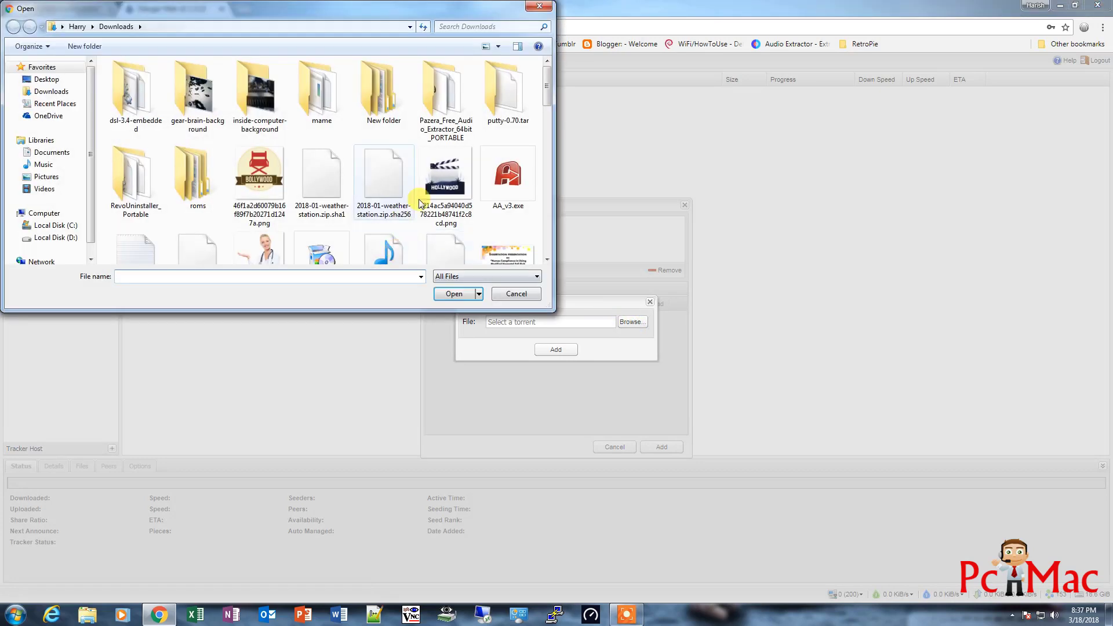
scroll(548, 116, down, 2)
scroll(548, 121, down, 10)
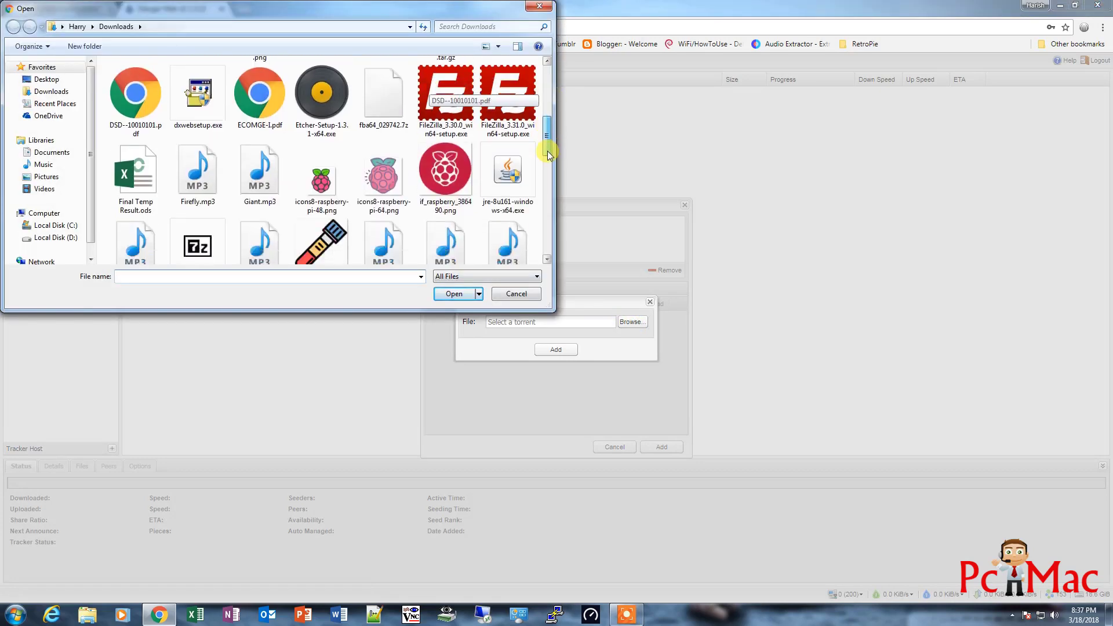
click(146, 174)
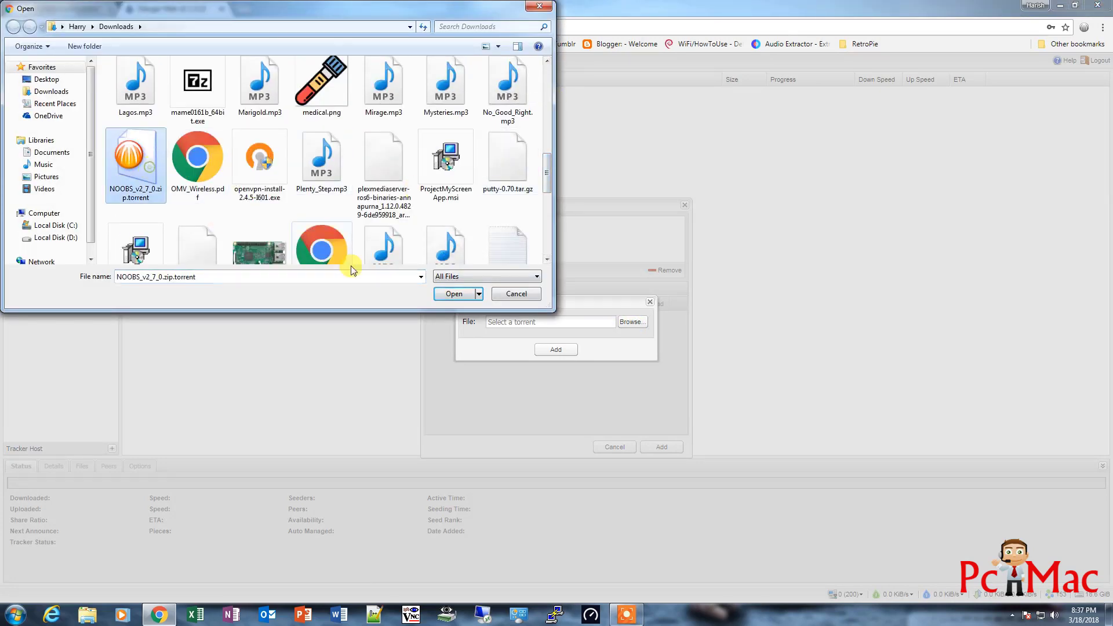
click(449, 293)
click(573, 355)
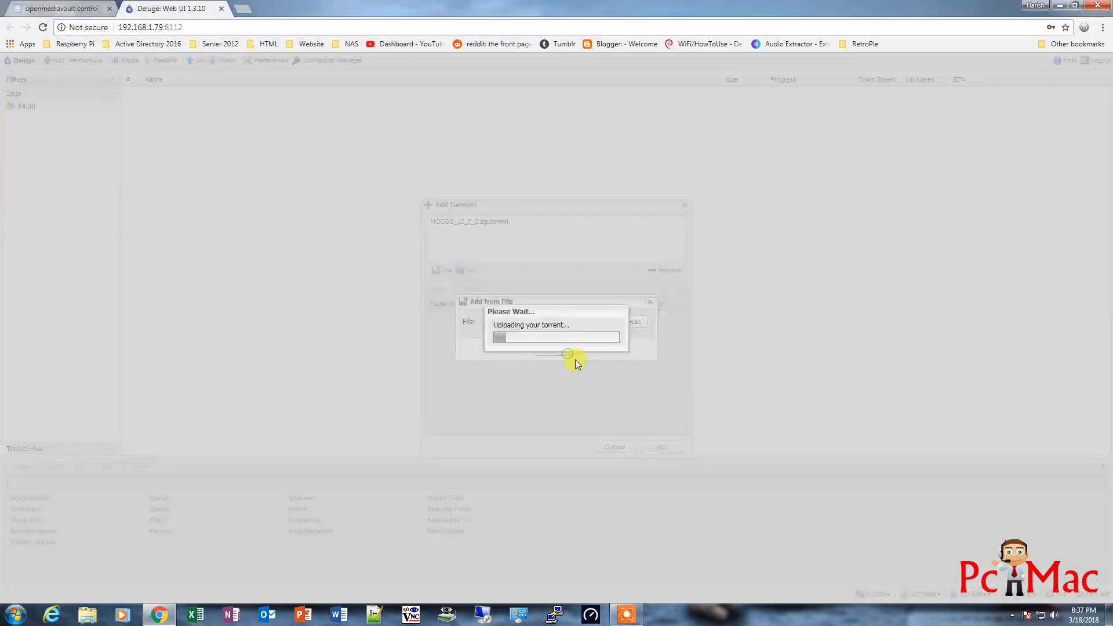
click(647, 446)
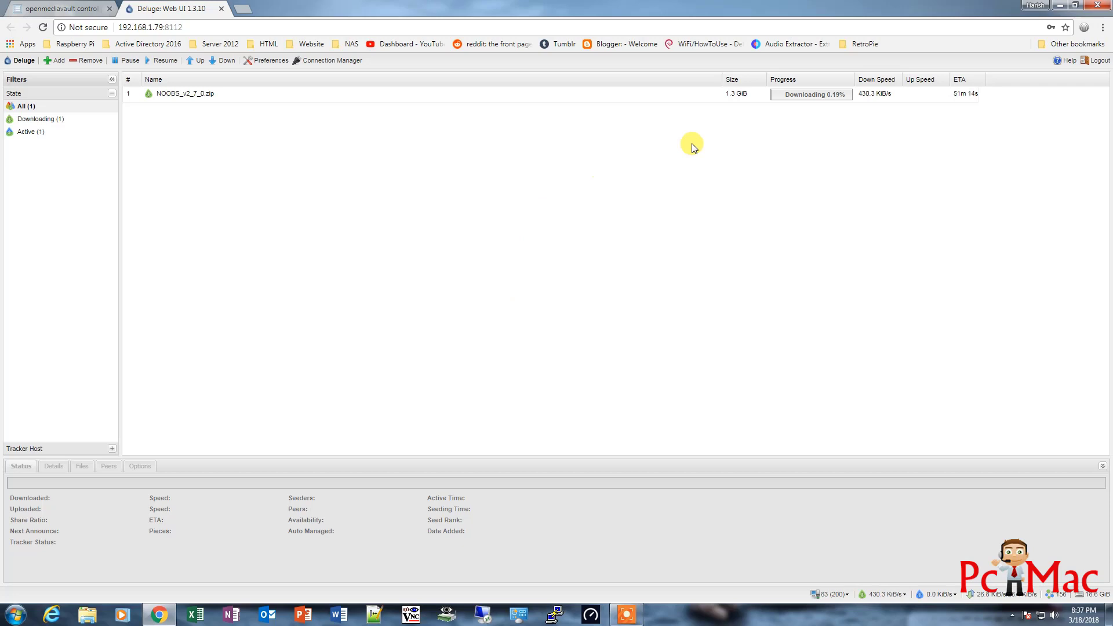
Remove the NOOBS torrent from Deluge's list and close the Deluge tab
click(186, 93)
right_click(187, 92)
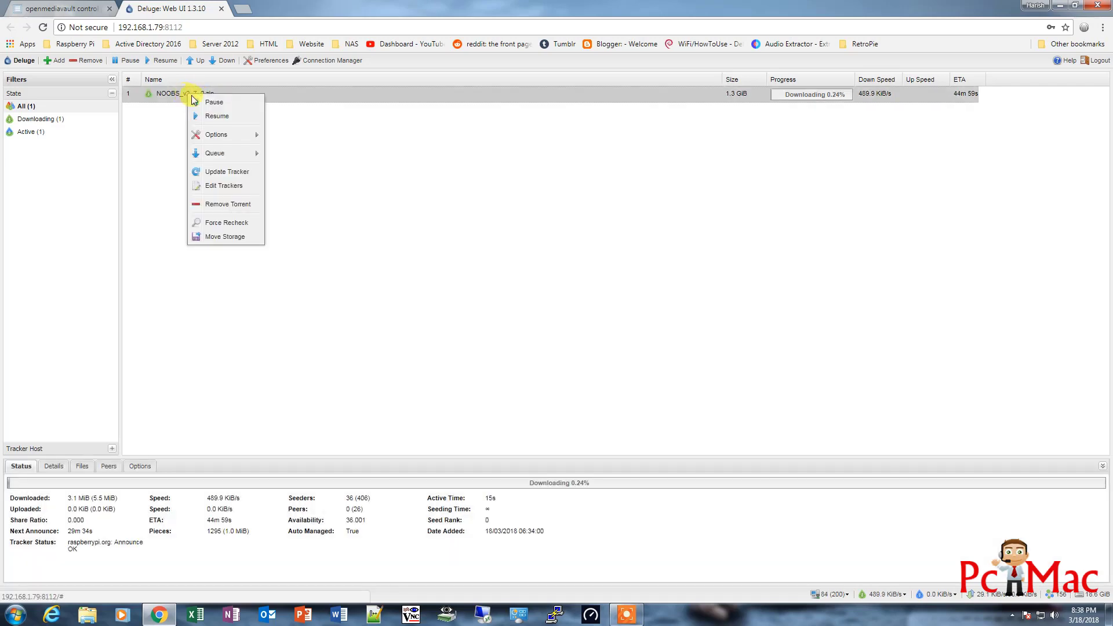
click(220, 204)
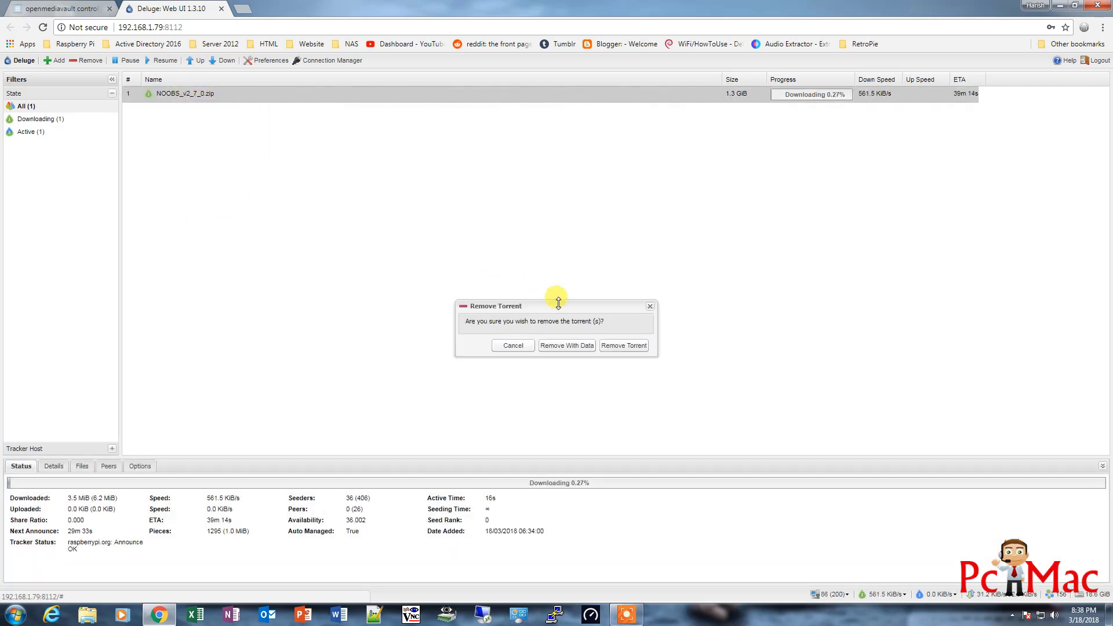
click(567, 345)
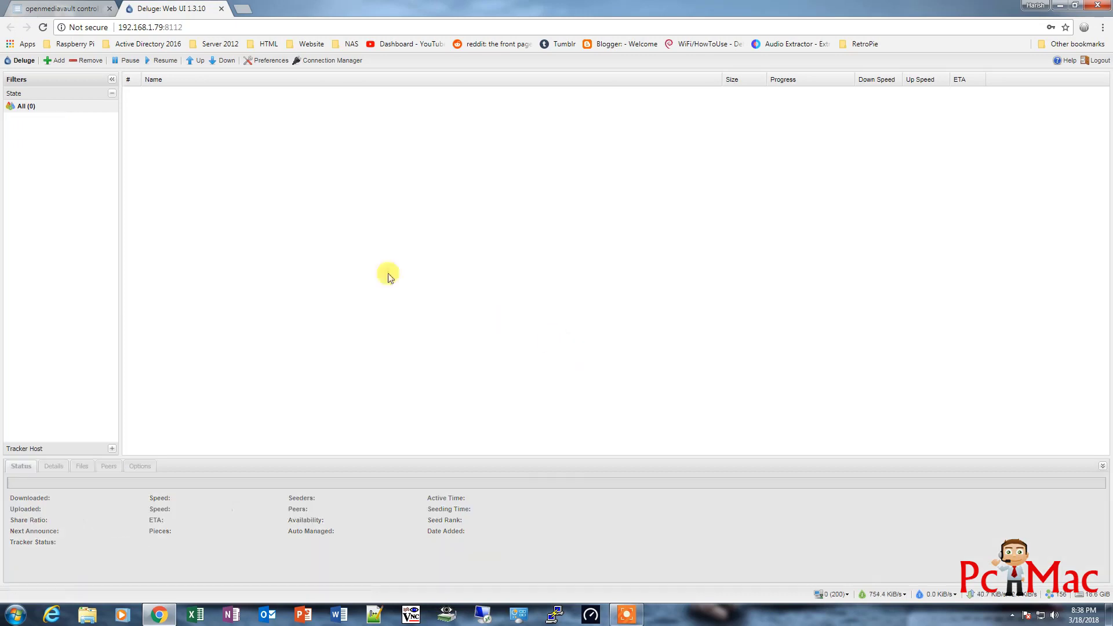
click(221, 9)
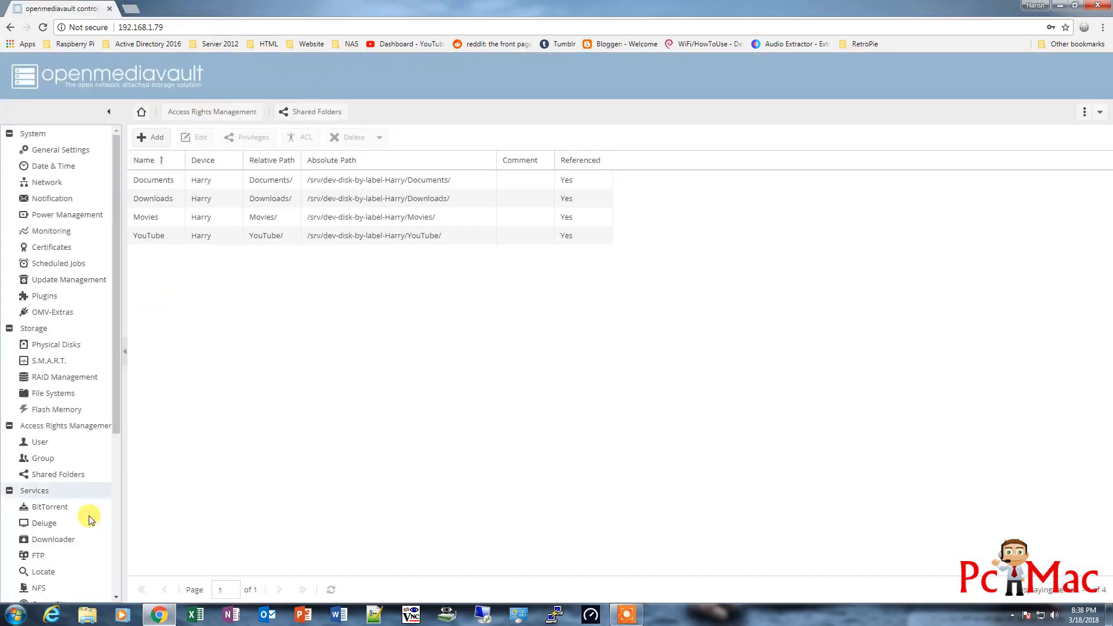
Add a new Downloader entry with youtube-dl as its download type
click(66, 540)
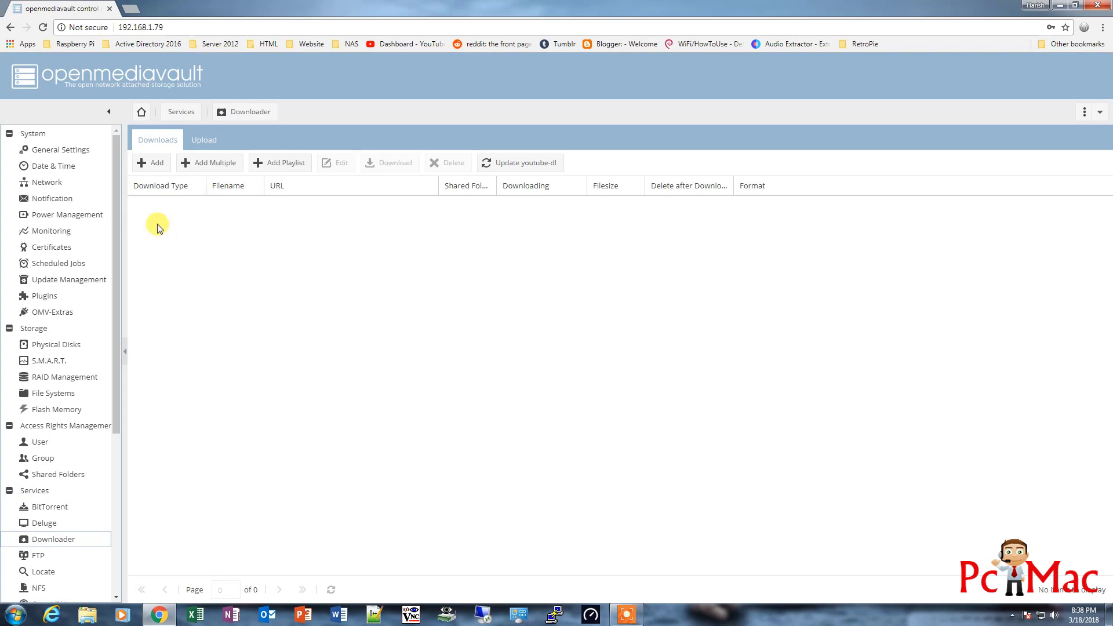
click(152, 168)
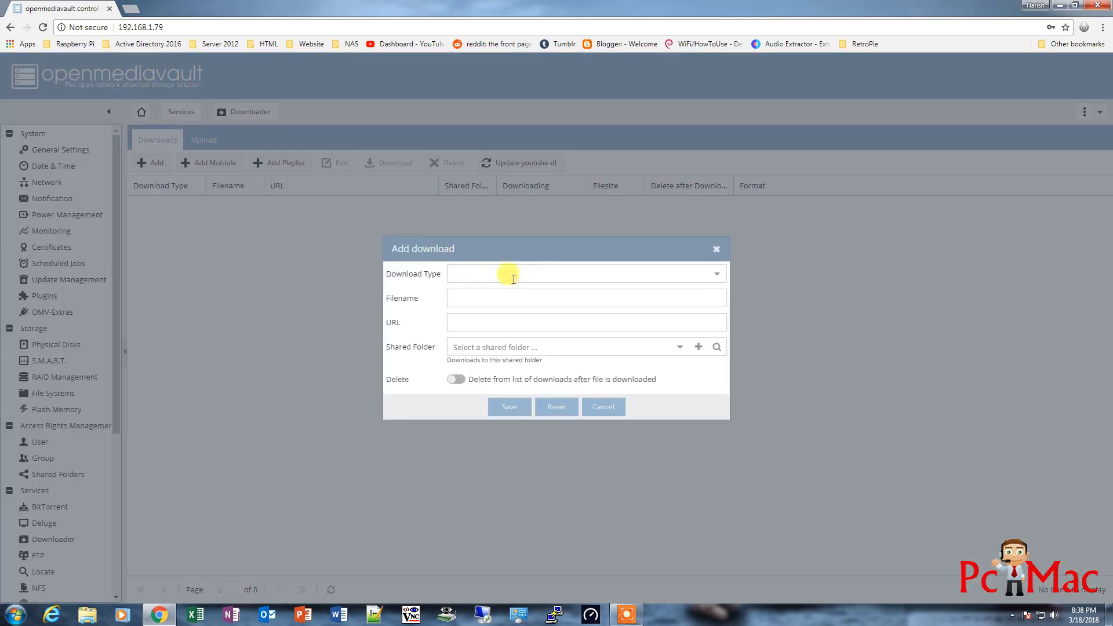
click(715, 278)
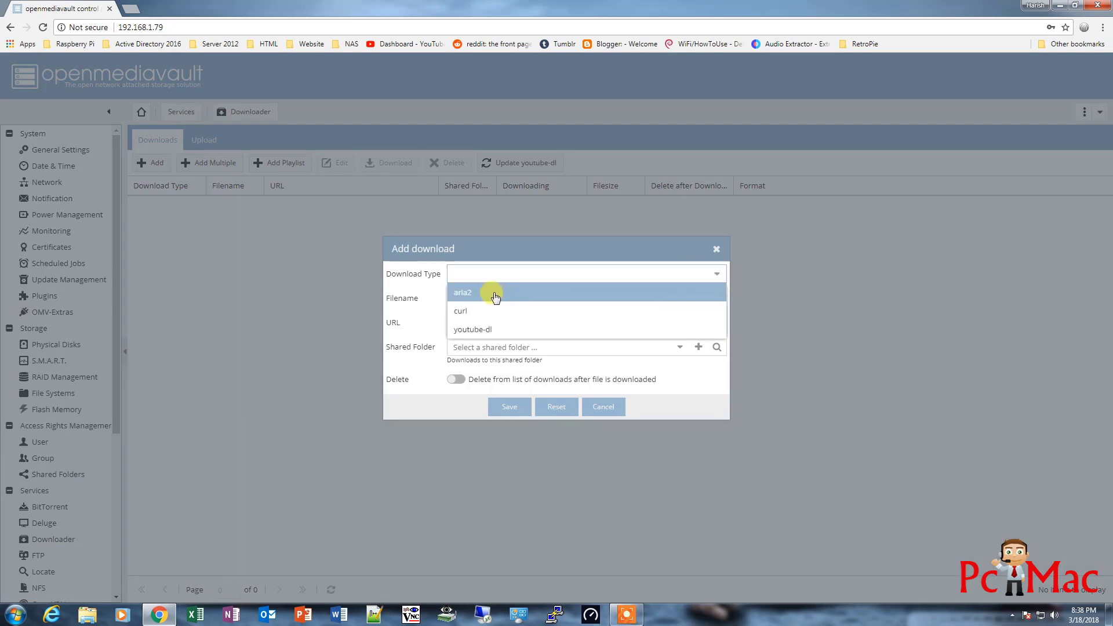
click(476, 334)
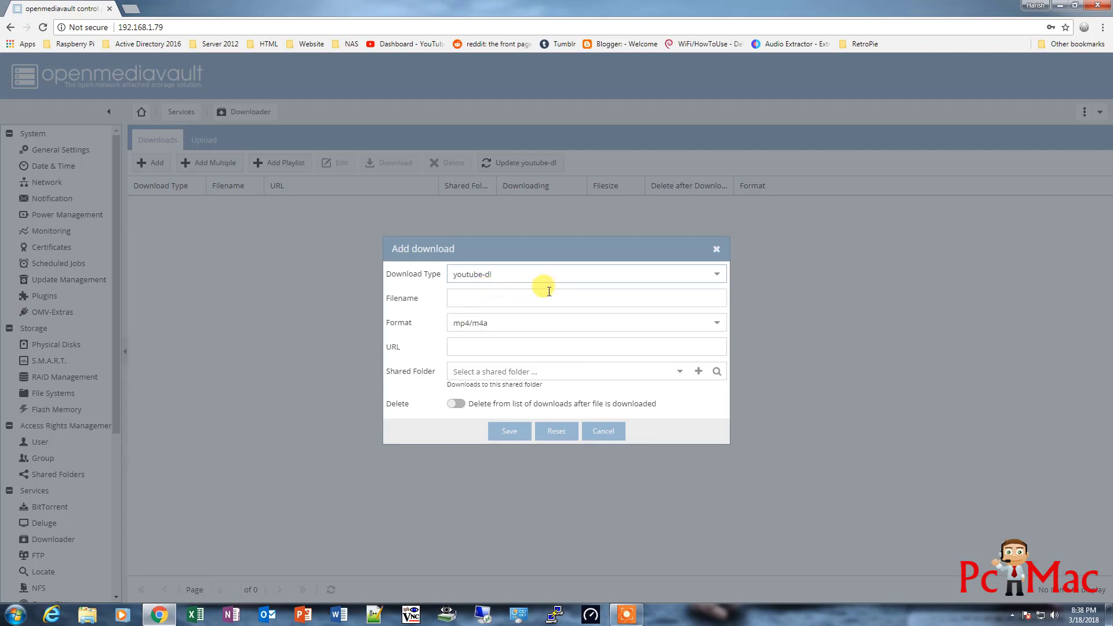
Open the RetroPie video on YouTube in a new tab to get its link
click(131, 8)
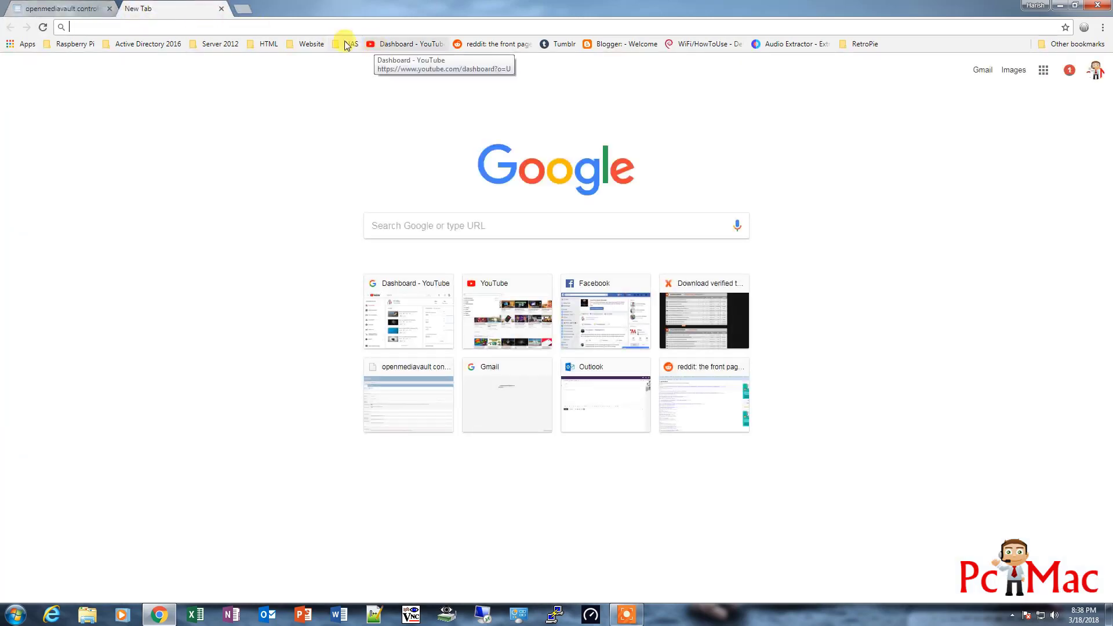
click(373, 43)
click(347, 168)
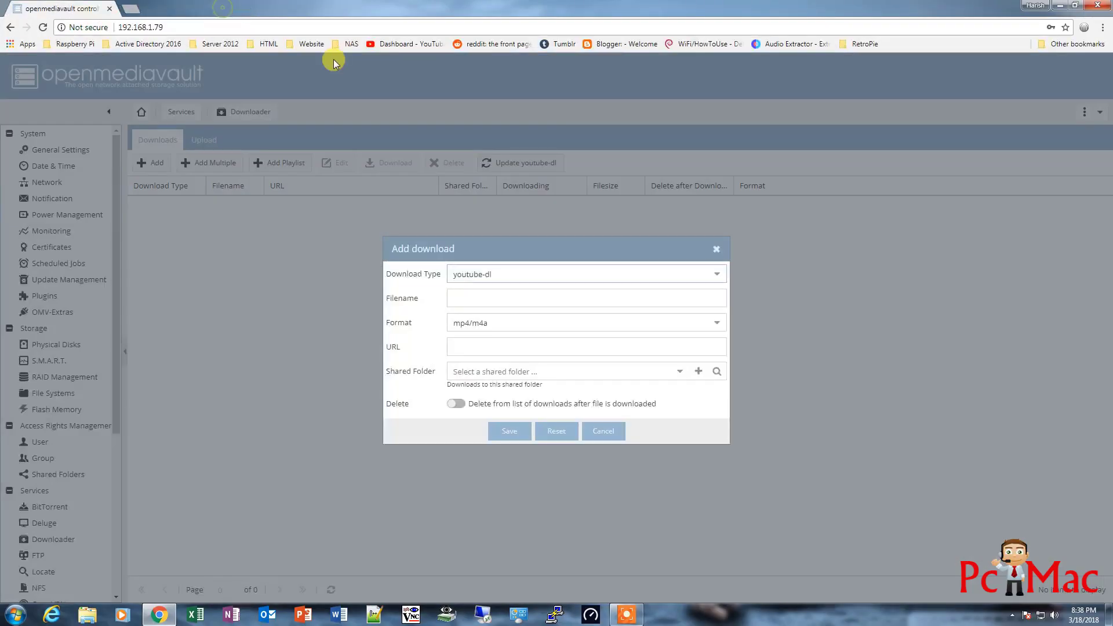
Name the download OMV and paste the YouTube video URL
click(472, 298)
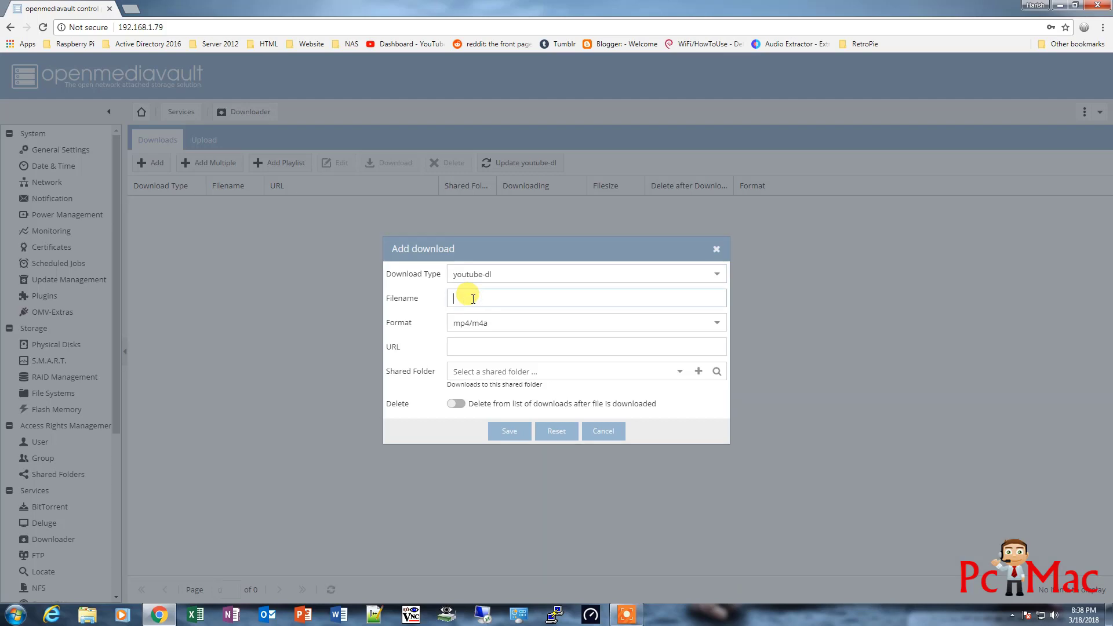
text(R)
key(BackSpace)
text(OMV)
click(465, 346)
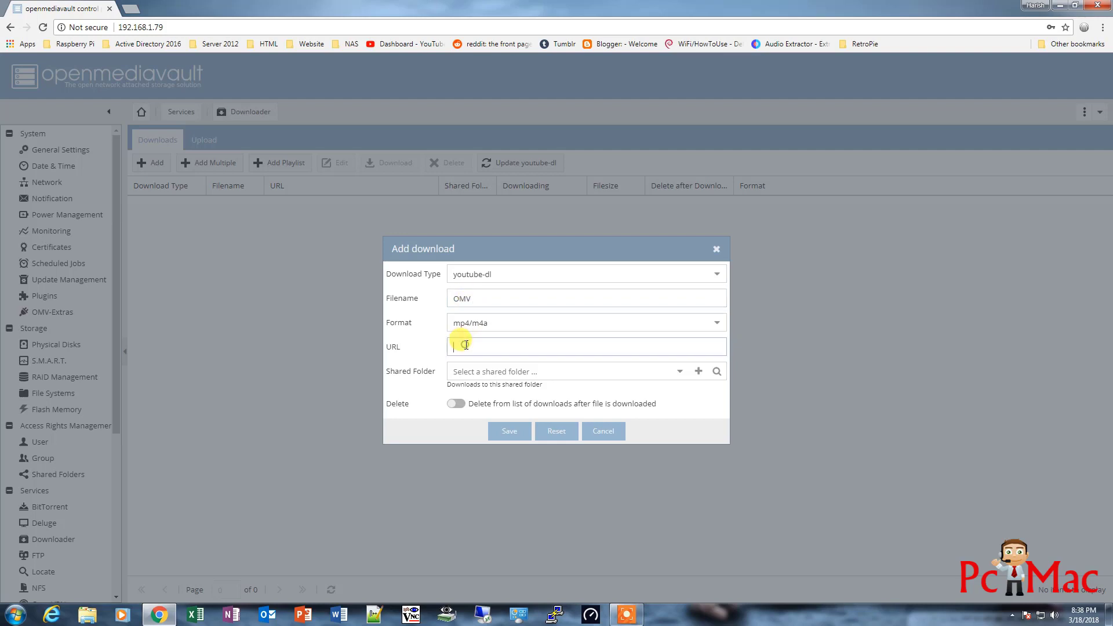
text(https://www.youtube.com/watch?v=jpGVl3Dw8gA)
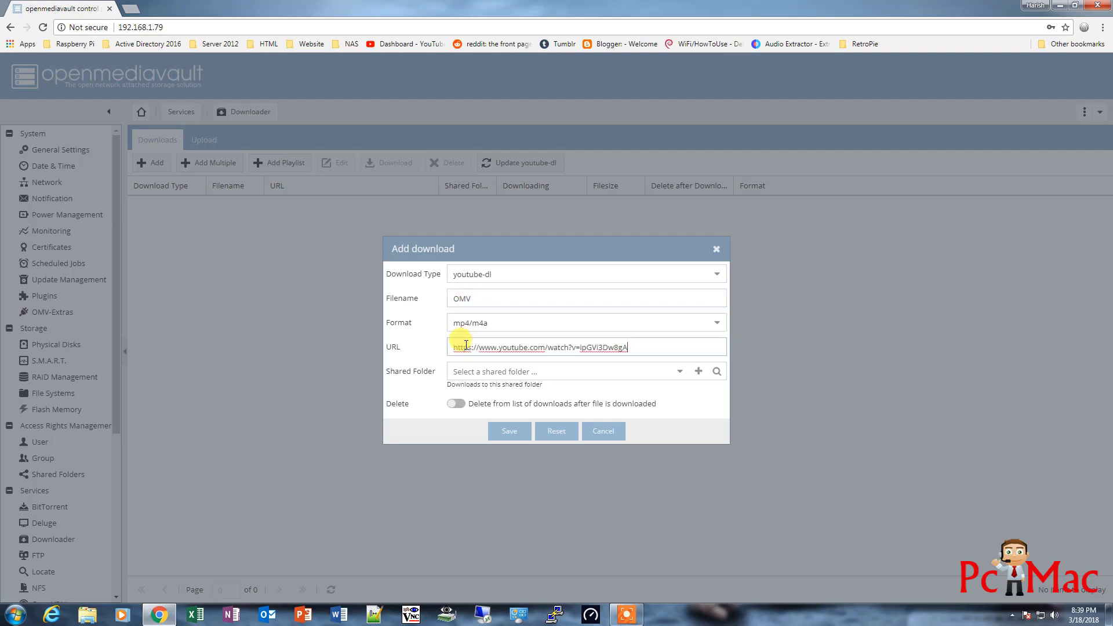
Target the Downloads shared folder, turn delete-after-download on, and save the entry
click(679, 372)
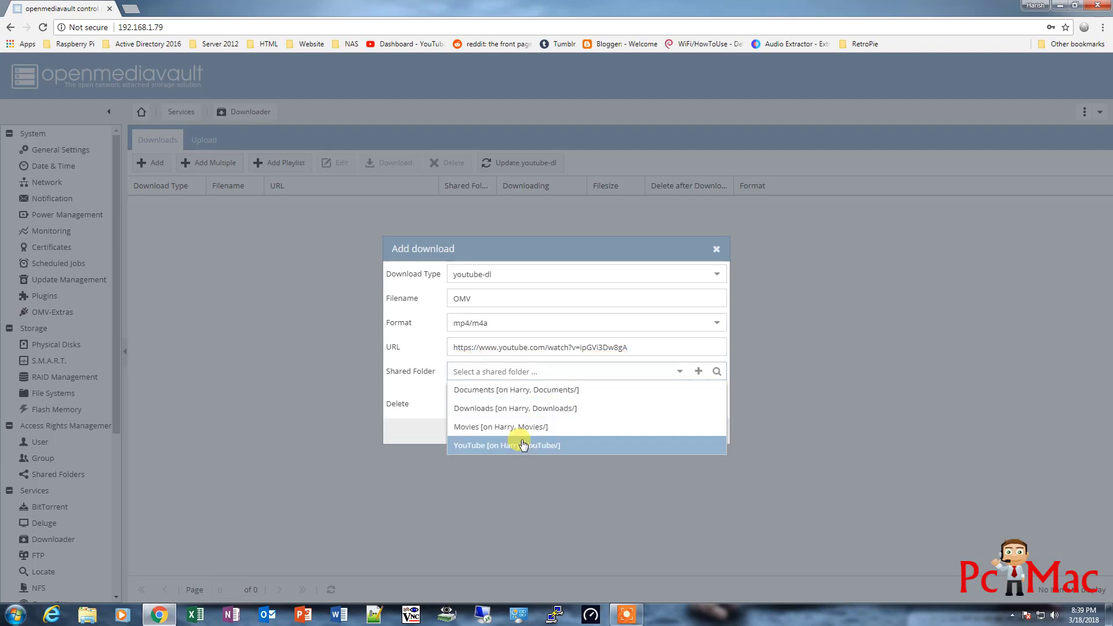
click(516, 408)
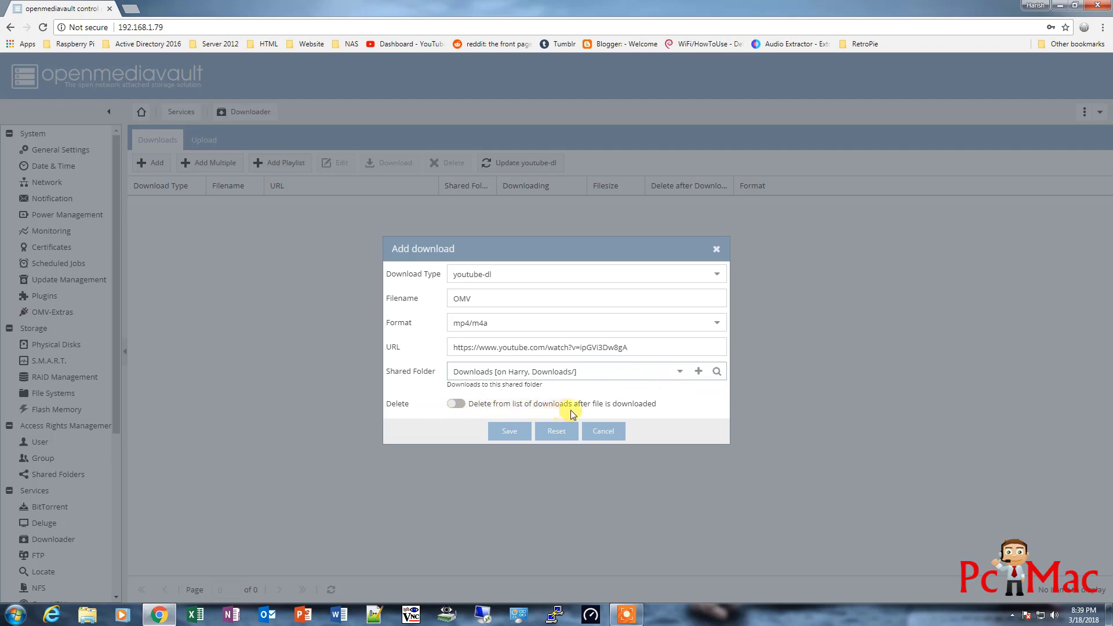
click(457, 404)
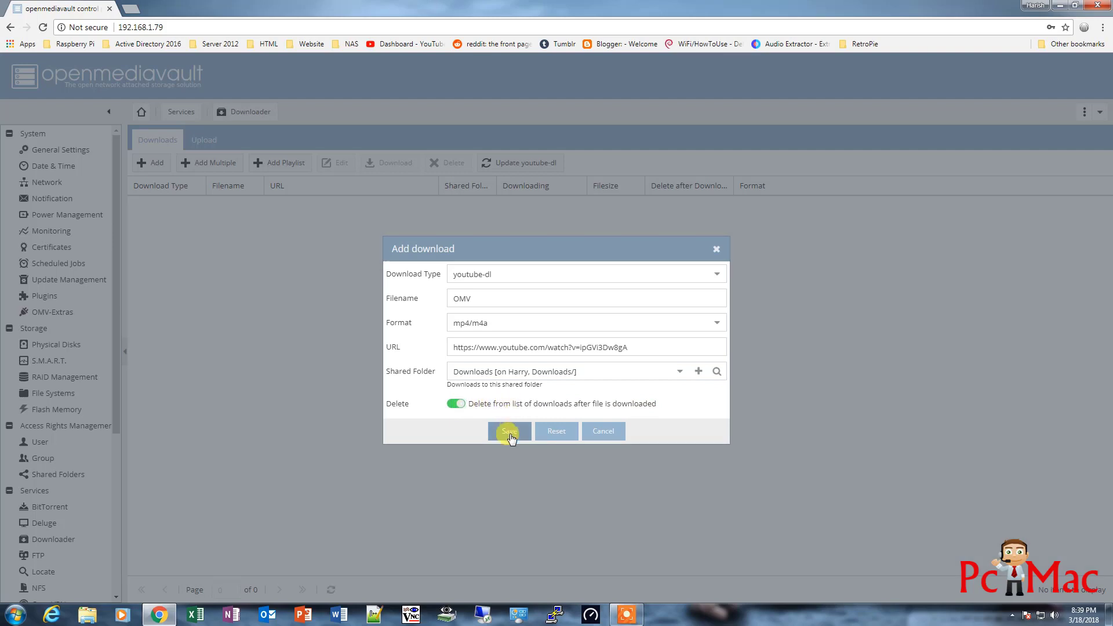
click(510, 433)
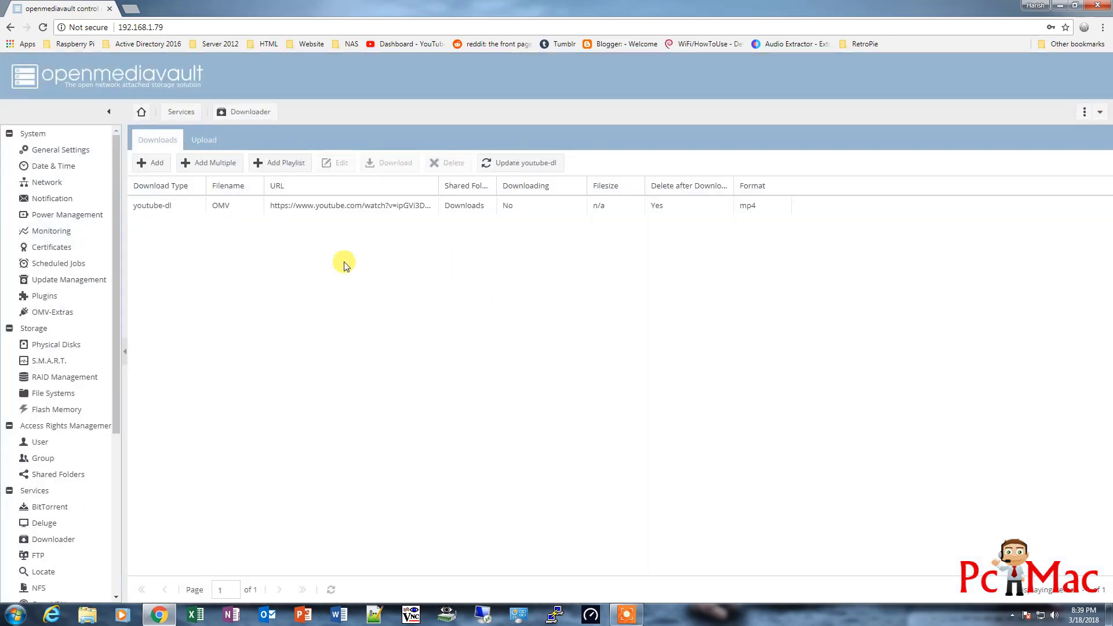
Select the OMV youtube-dl row and start its download into Downloads
click(360, 207)
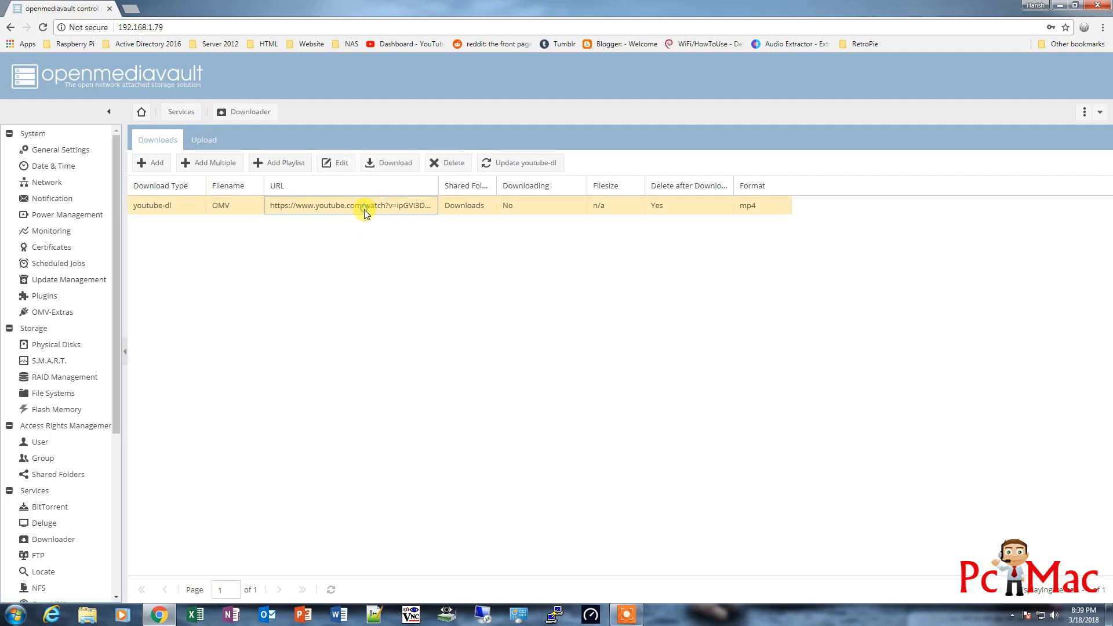
click(384, 165)
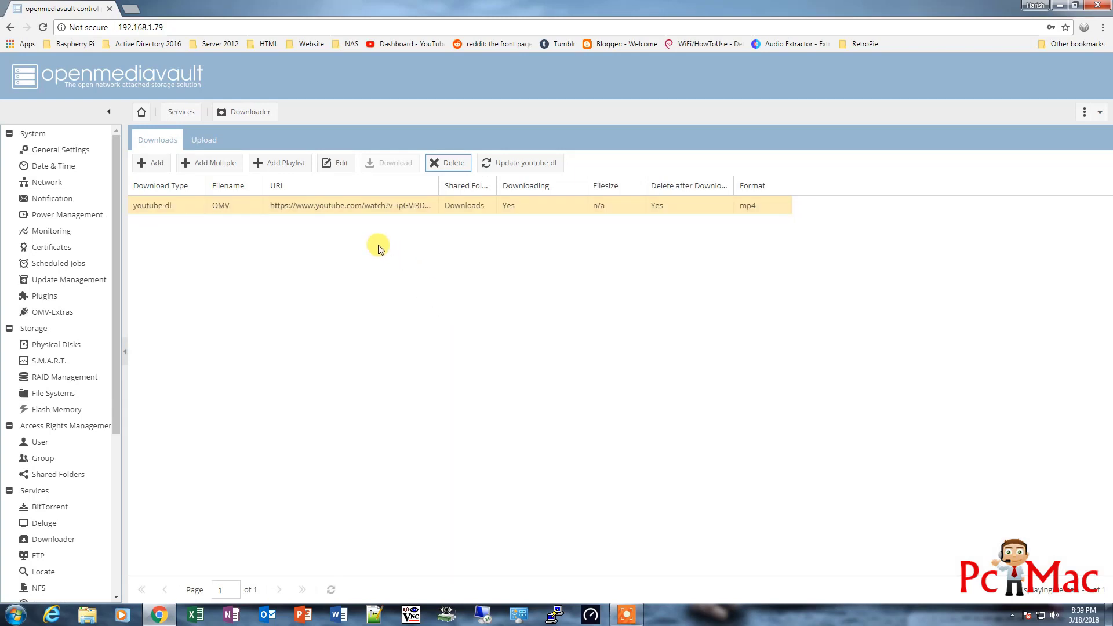
key(super+r)
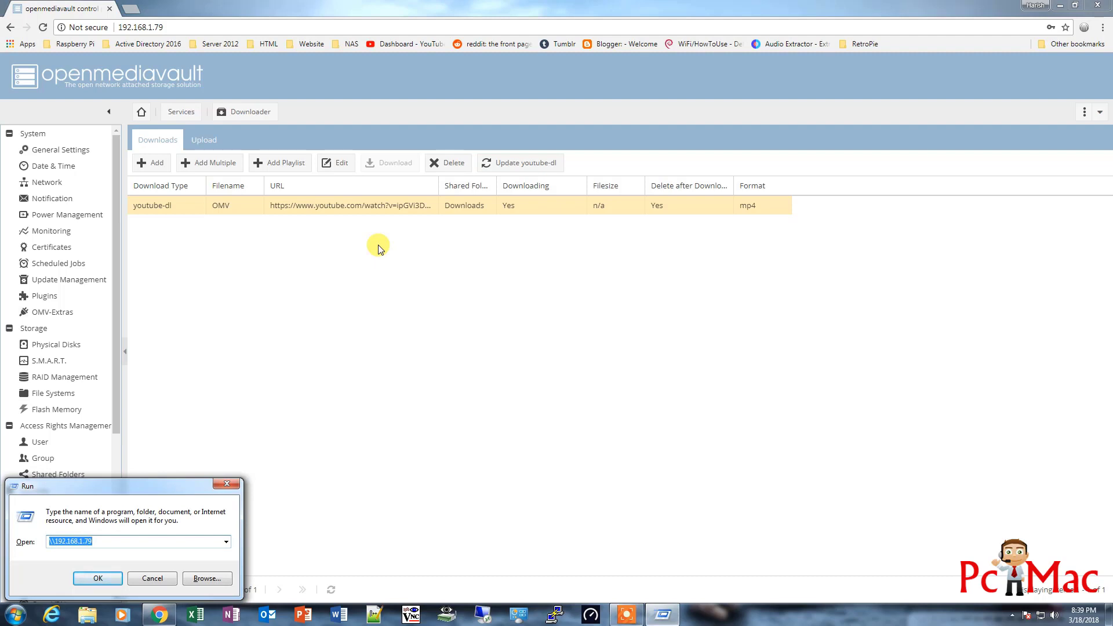
key(Return)
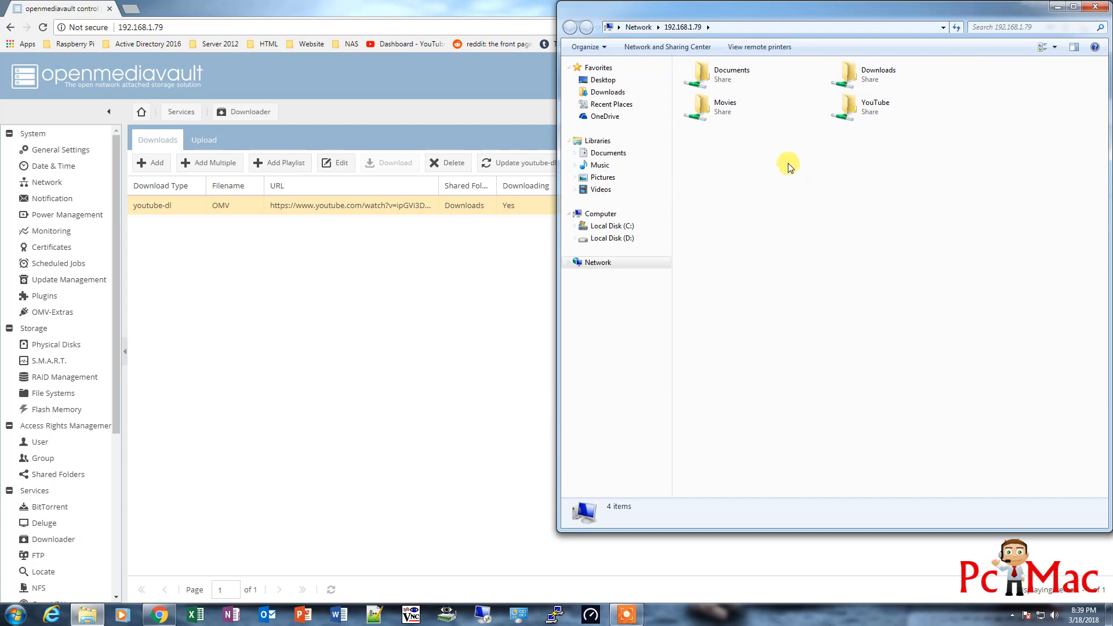
double_click(857, 83)
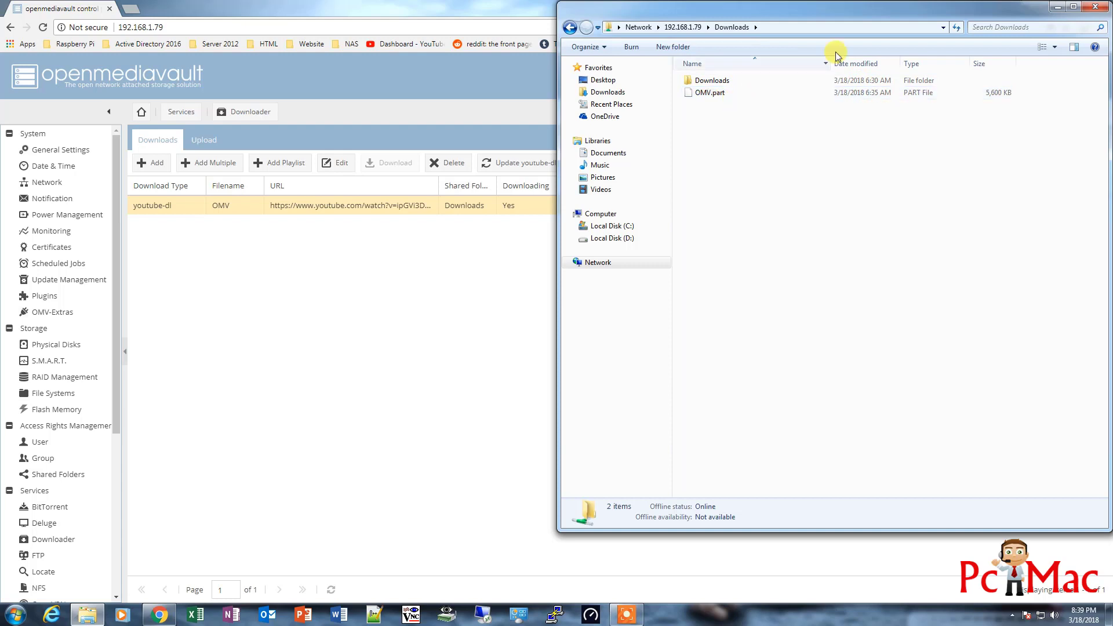
drag(867, 17, 635, 246)
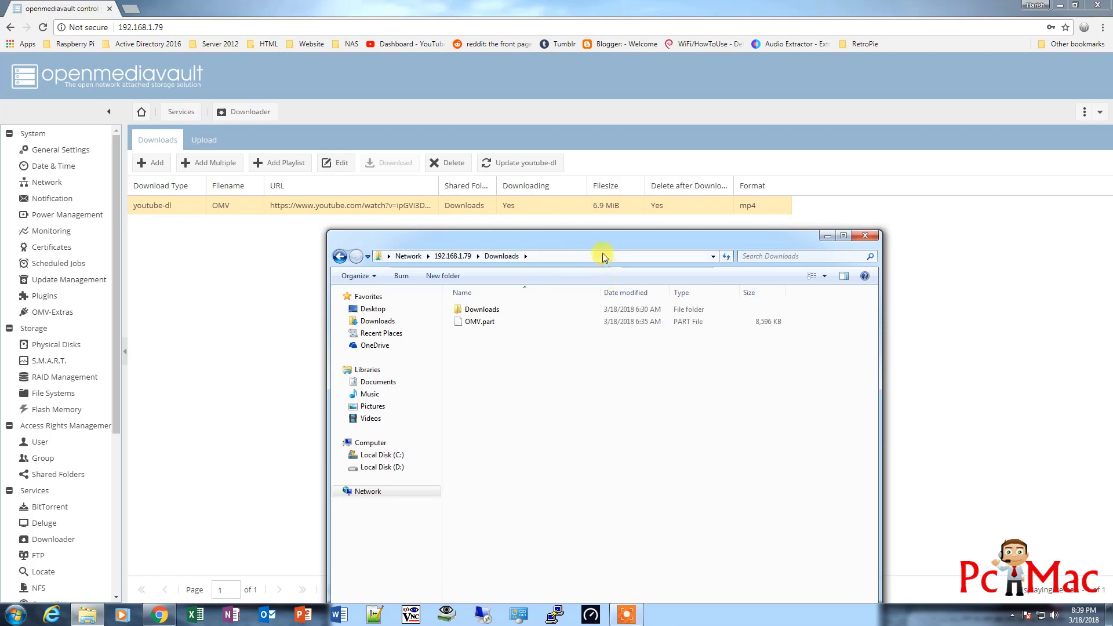
drag(603, 244, 590, 171)
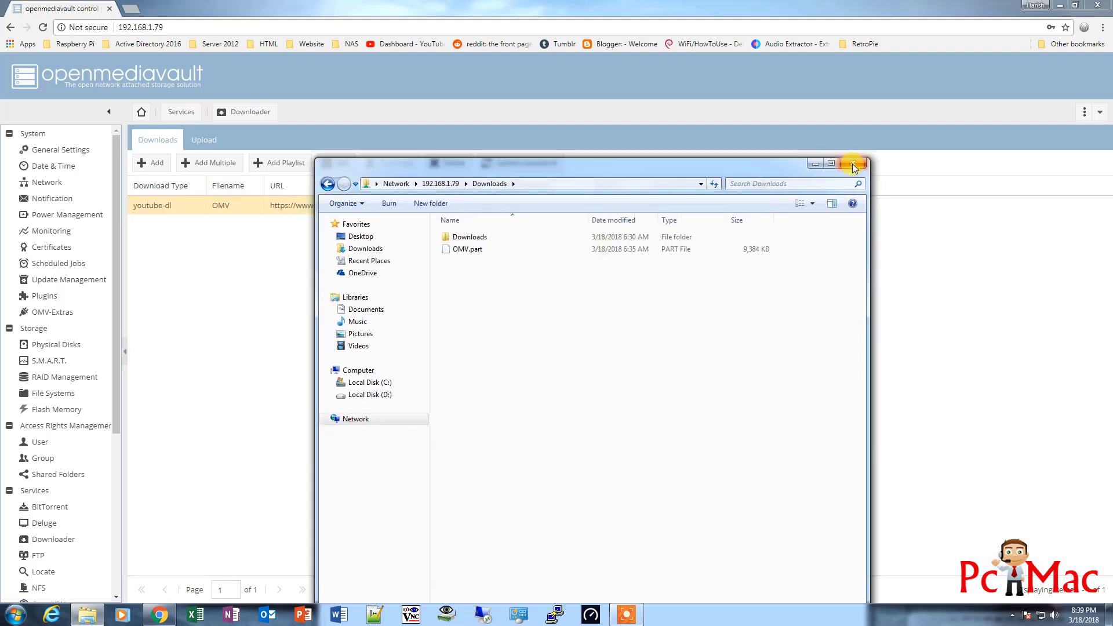
click(853, 163)
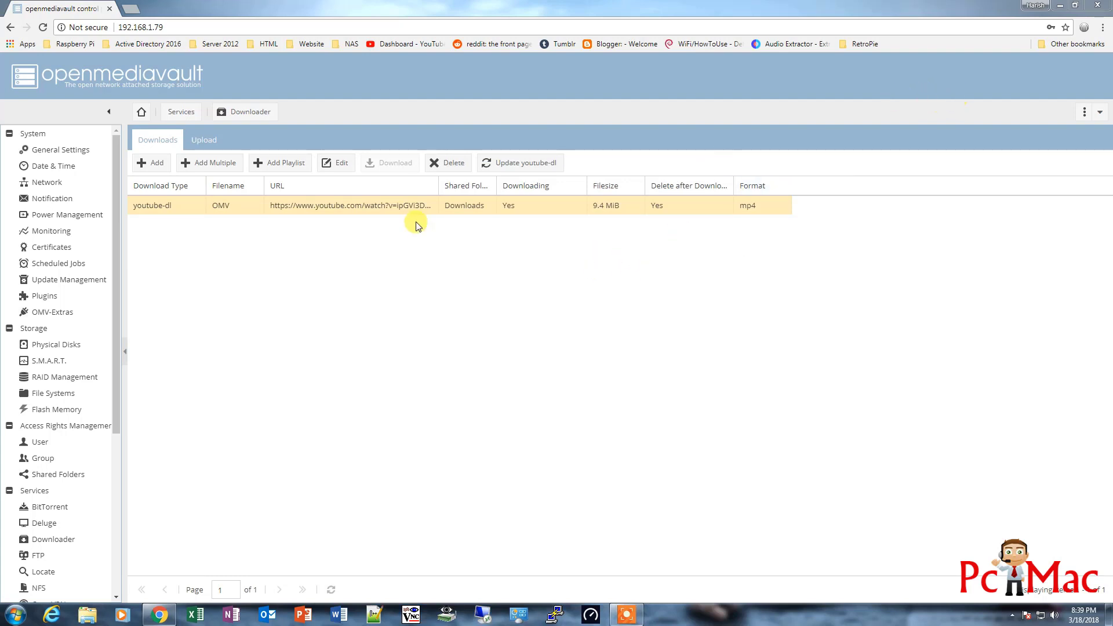
Delete the OMV download entry, confirming with Yes, then close the browser window
right_click(374, 210)
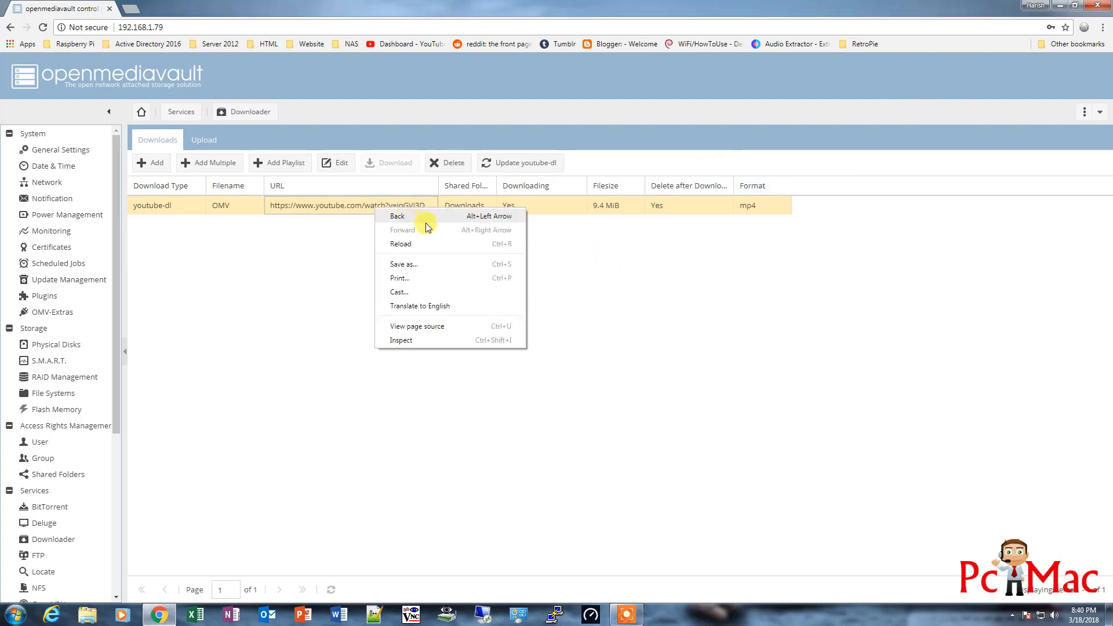
click(313, 283)
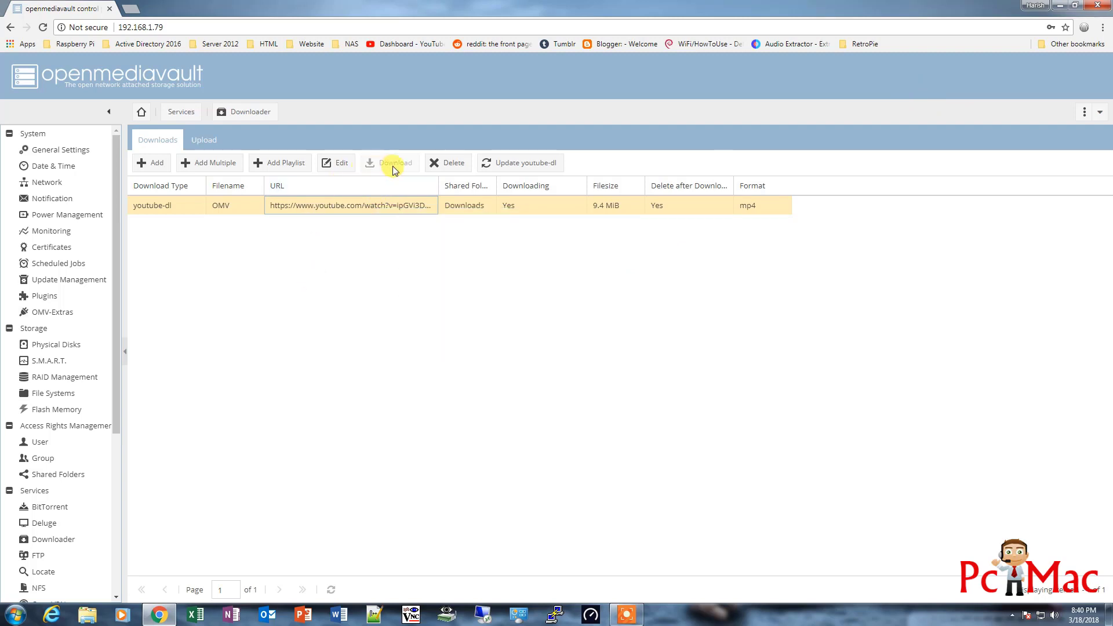
click(450, 163)
click(531, 359)
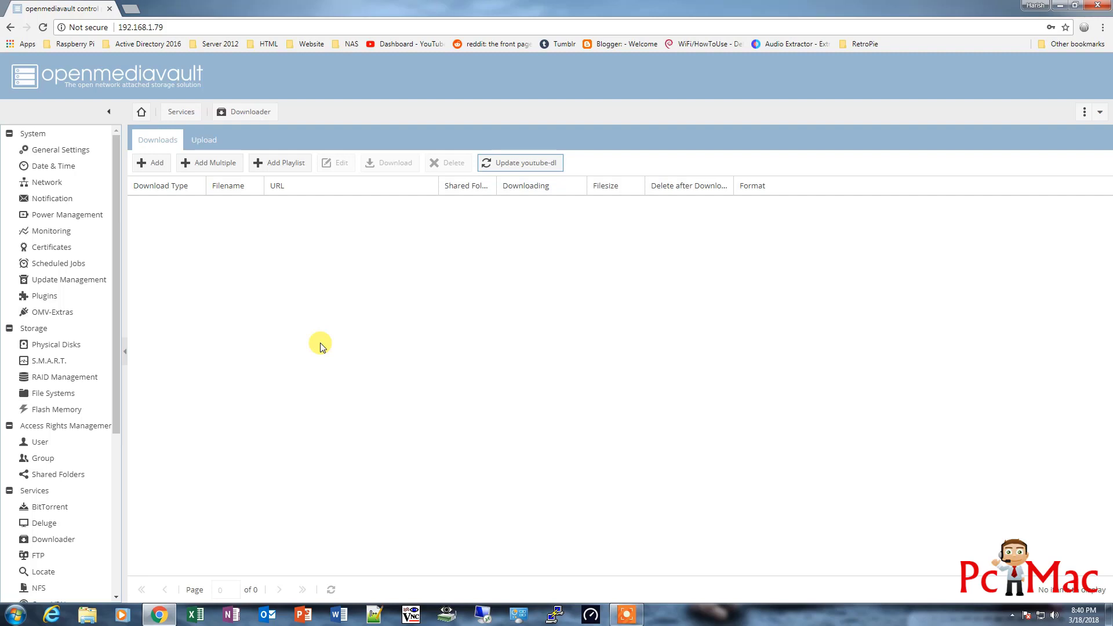
click(1098, 7)
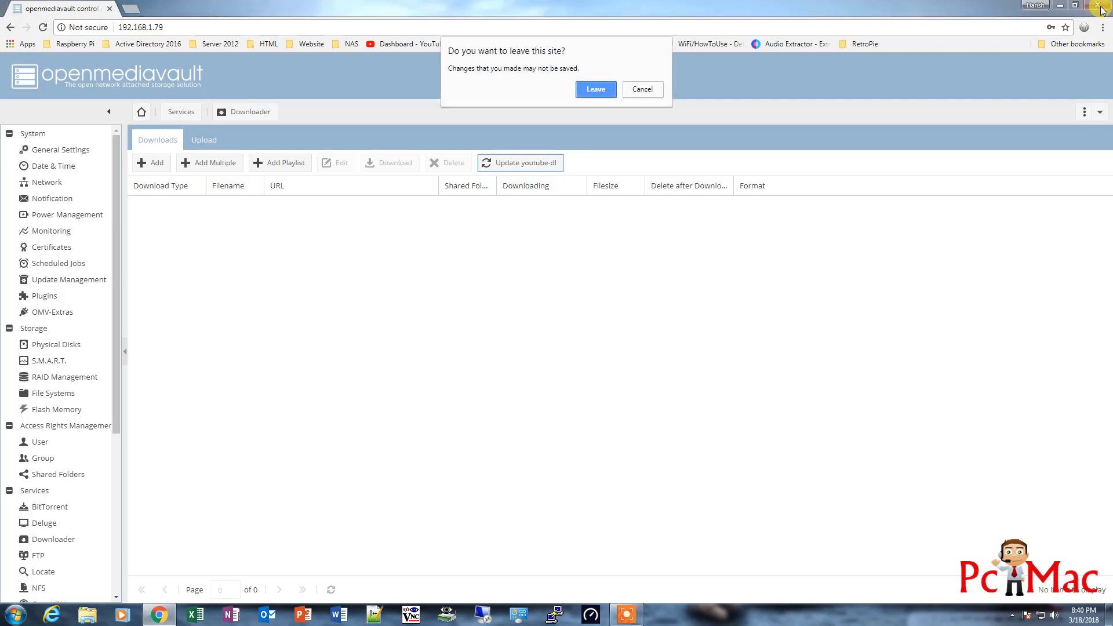